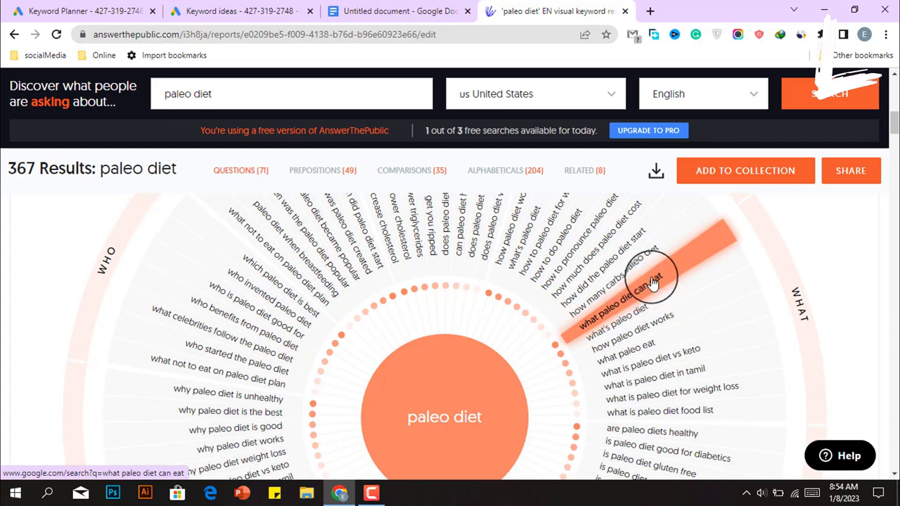
Review the why/are paleo diet questions on the AnswerThePublic wheel, then return to the draft.
{"action": "scroll", "coordinate": [647, 288], "scroll_direction": "down", "scroll_amount": 2}
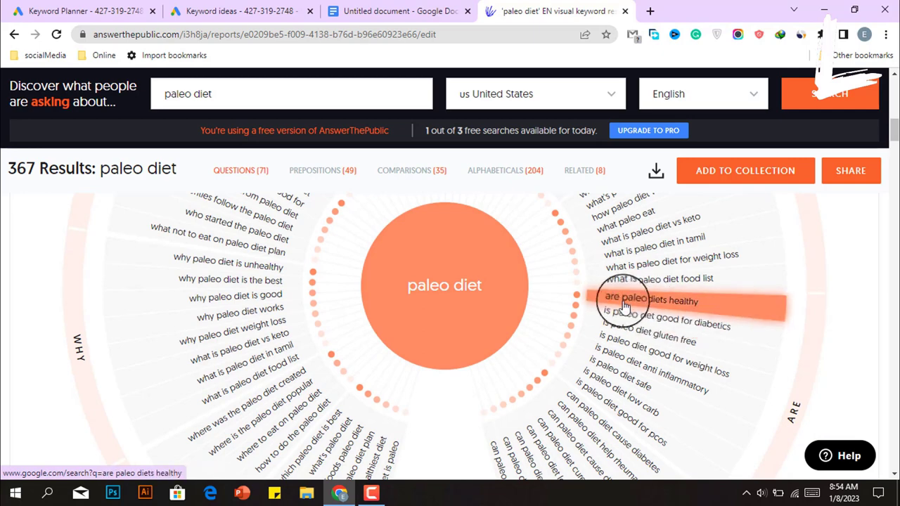
{"action": "scroll", "coordinate": [637, 316], "scroll_direction": "down", "scroll_amount": 1}
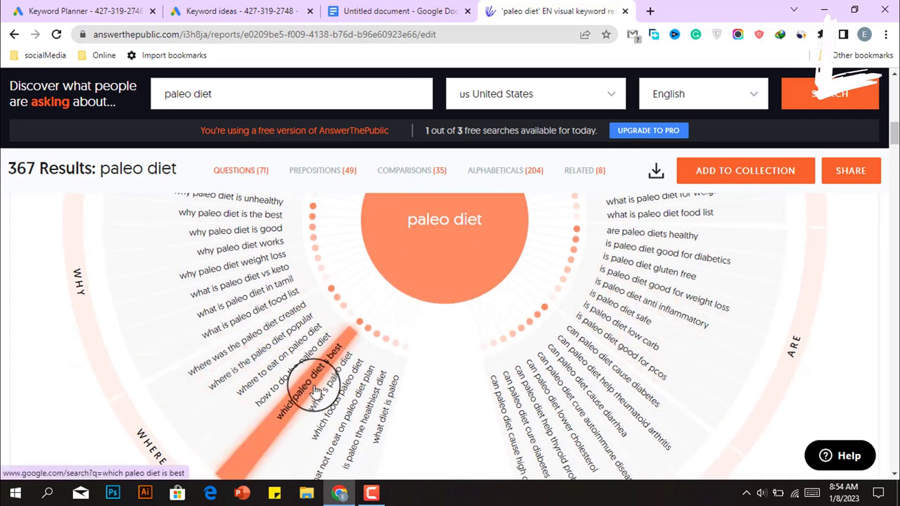
{"action": "left_click", "coordinate": [365, 9]}
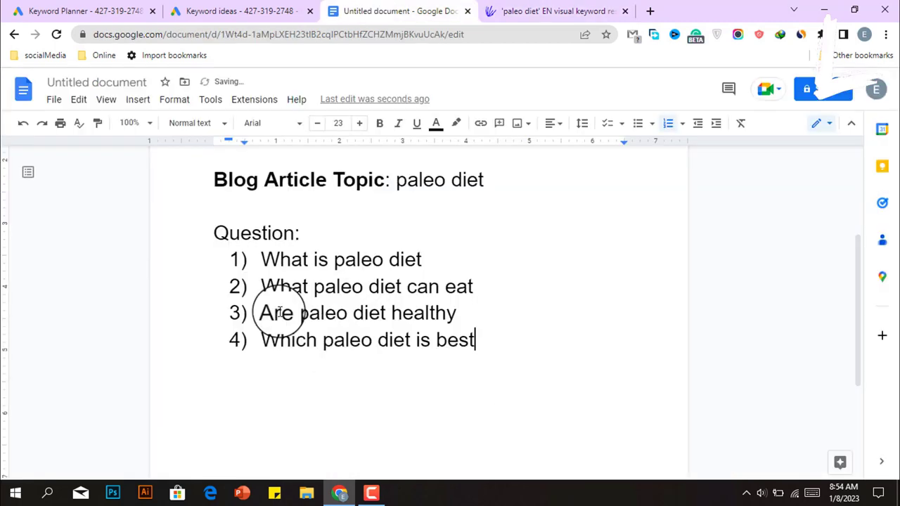
Select the prompt asking for a unique 1000-word article on the four paleo questions.
{"action": "scroll", "coordinate": [357, 217], "scroll_direction": "up", "scroll_amount": 1}
{"action": "scroll", "coordinate": [389, 283], "scroll_direction": "down", "scroll_amount": 1}
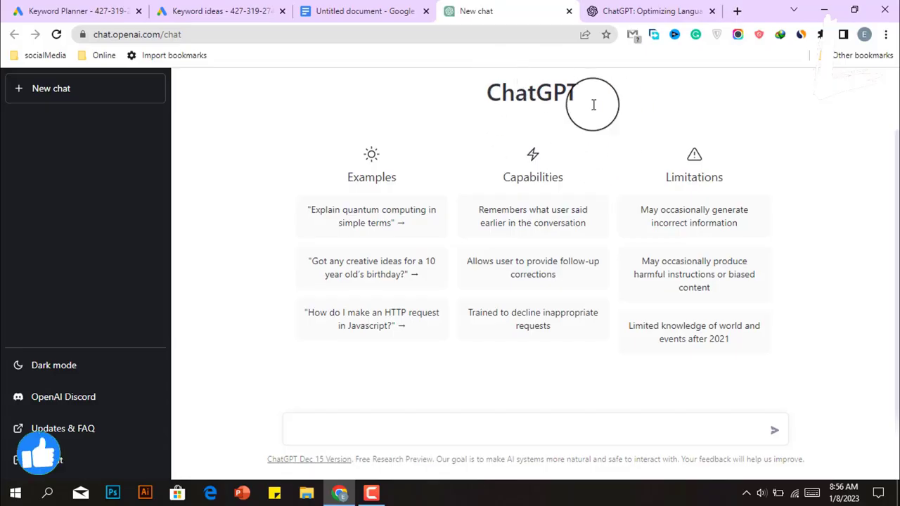
{"action": "left_click", "coordinate": [342, 12]}
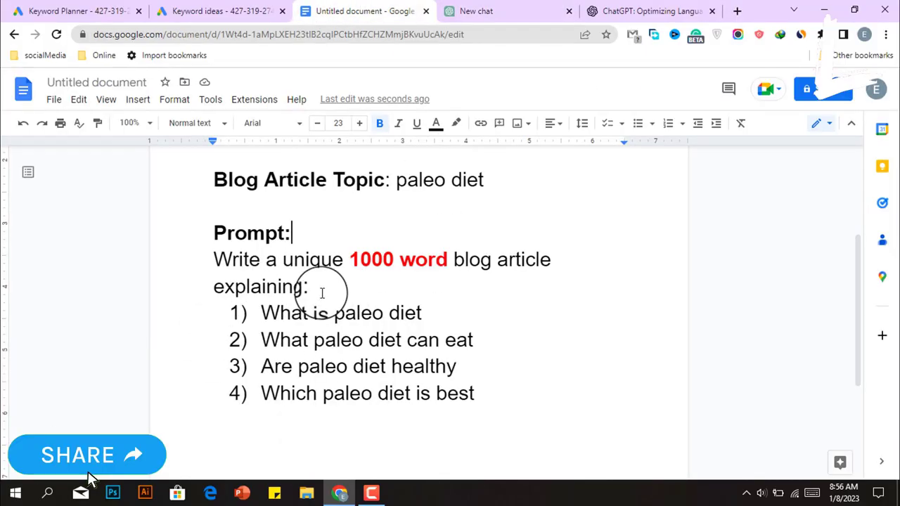
{"action": "left_click_drag", "start_coordinate": [472, 393], "coordinate": [217, 258]}
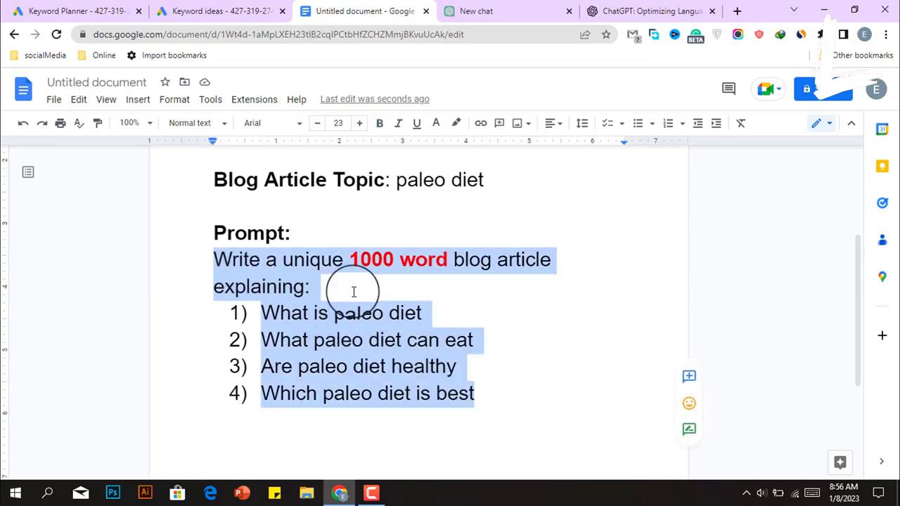
{"action": "left_click", "coordinate": [457, 12]}
Send the 1000-word paleo article prompt to ChatGPT and read the answer's opening.
{"action": "type", "text": "Write a unique 1000-word blog article explaining: 1) What is paleo diet 2) What paleo diet can eat 3) Are paleo diet healthy 40 Which paleo diet is best"}
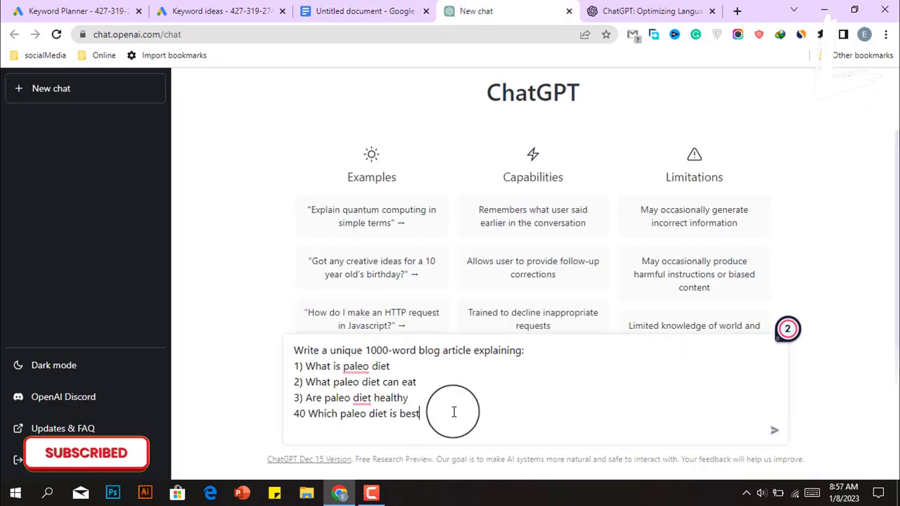
{"action": "key", "text": "Return"}
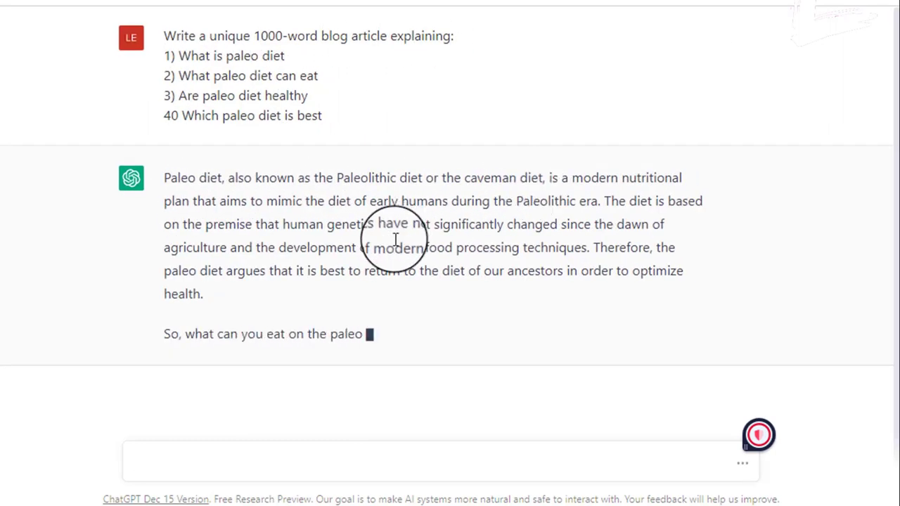
{"action": "left_click_drag", "start_coordinate": [195, 58], "coordinate": [319, 57]}
{"action": "left_click", "coordinate": [170, 56]}
{"action": "left_click_drag", "start_coordinate": [179, 57], "coordinate": [284, 56]}
{"action": "left_click_drag", "start_coordinate": [164, 179], "coordinate": [232, 299]}
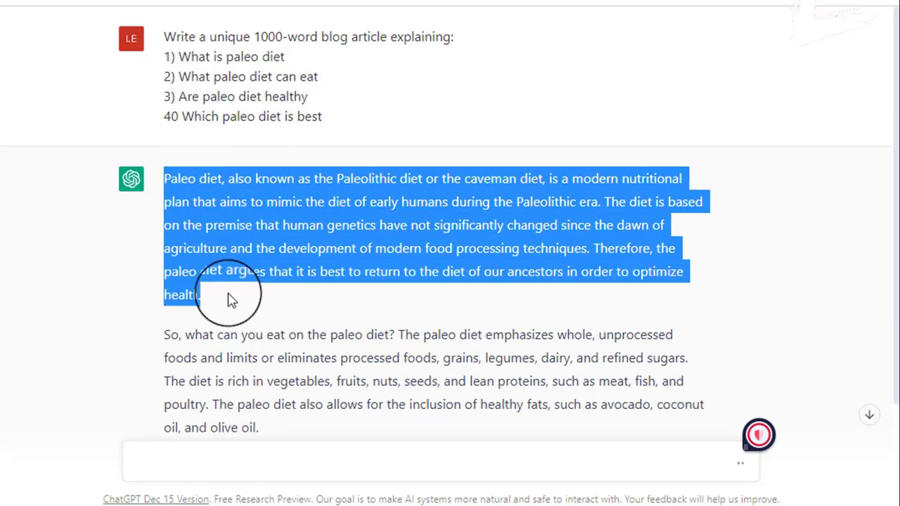
{"action": "left_click_drag", "start_coordinate": [179, 77], "coordinate": [320, 76]}
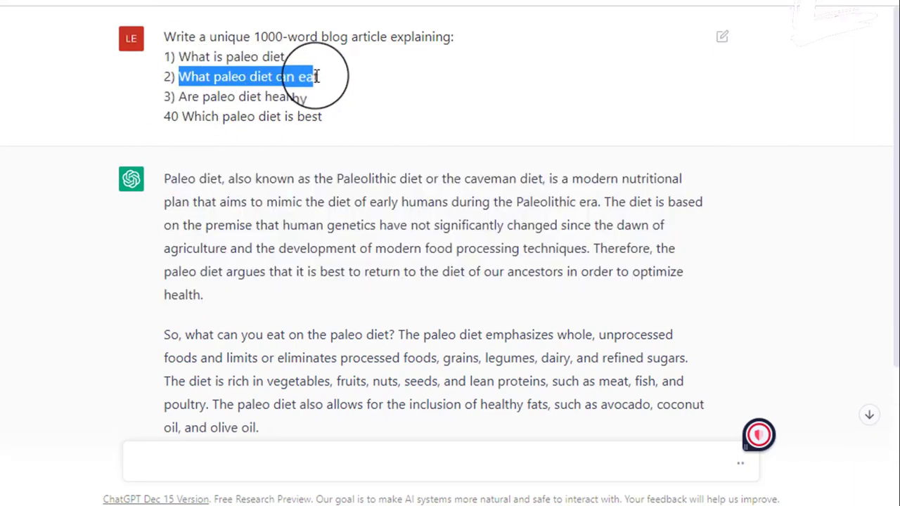
{"action": "scroll", "coordinate": [422, 252], "scroll_direction": "down", "scroll_amount": 1}
{"action": "scroll", "coordinate": [422, 251], "scroll_direction": "down", "scroll_amount": 1}
Read through the article, including the grains and heart disease passage and the conclusion.
{"action": "left_click_drag", "start_coordinate": [183, 251], "coordinate": [391, 345]}
{"action": "scroll", "coordinate": [442, 337], "scroll_direction": "down", "scroll_amount": 2}
{"action": "left_click_drag", "start_coordinate": [573, 333], "coordinate": [466, 275]}
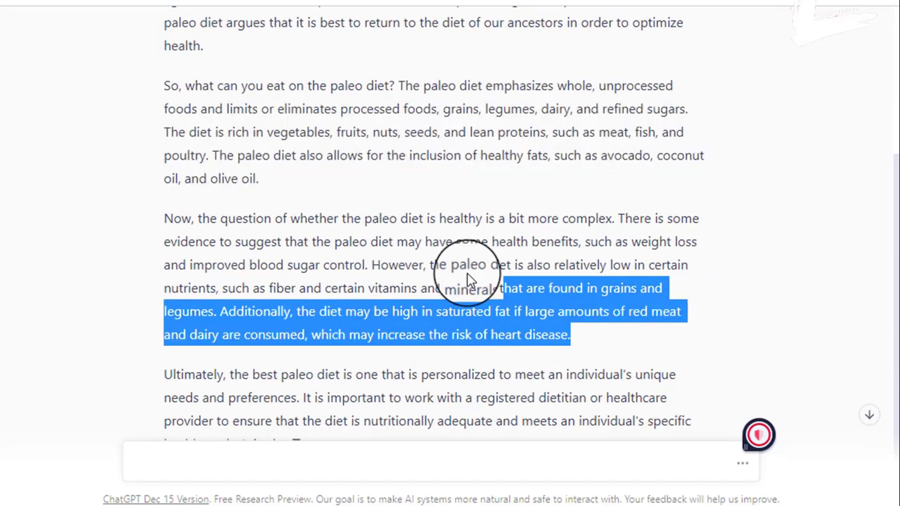
{"action": "scroll", "coordinate": [373, 291], "scroll_direction": "down", "scroll_amount": 1}
{"action": "left_click", "coordinate": [373, 291]}
{"action": "scroll", "coordinate": [352, 309], "scroll_direction": "up", "scroll_amount": 2}
{"action": "scroll", "coordinate": [331, 328], "scroll_direction": "down", "scroll_amount": 3}
{"action": "left_click_drag", "start_coordinate": [229, 208], "coordinate": [316, 236]}
{"action": "scroll", "coordinate": [315, 243], "scroll_direction": "down", "scroll_amount": 3}
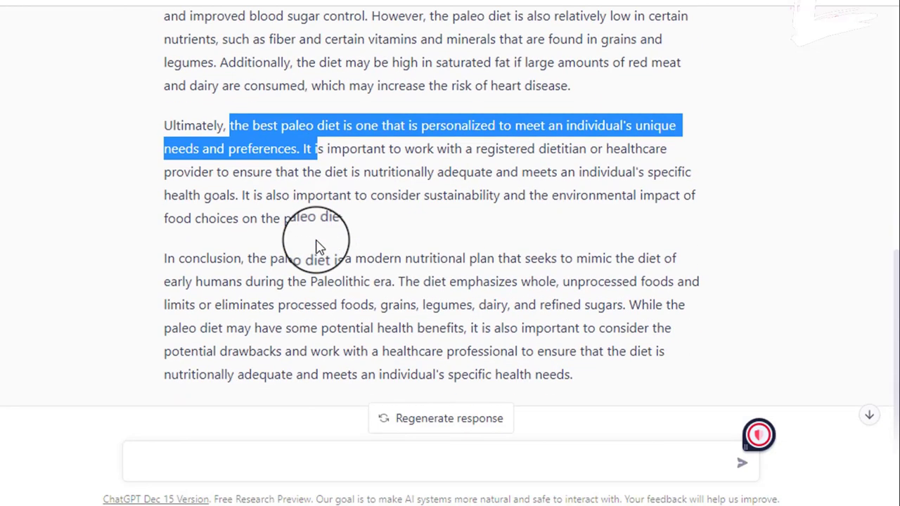
{"action": "left_click", "coordinate": [345, 222]}
{"action": "left_click_drag", "start_coordinate": [574, 374], "coordinate": [165, 260]}
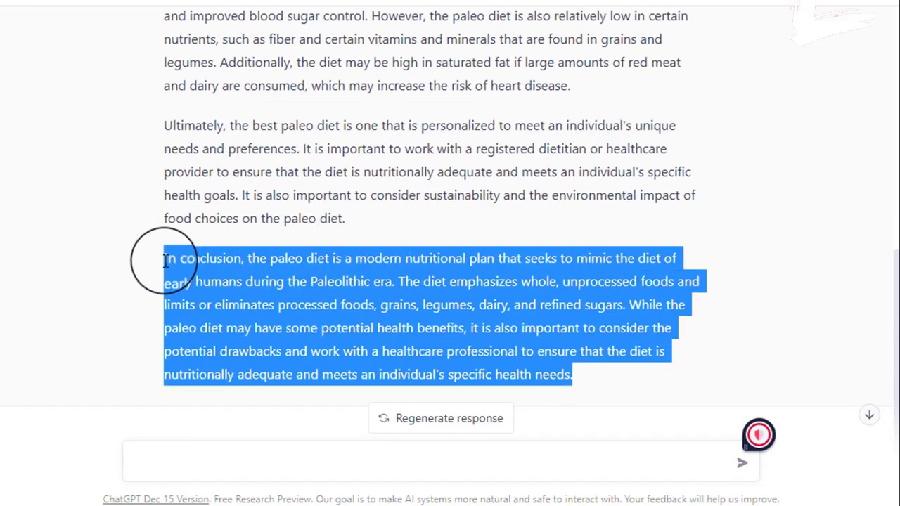
{"action": "left_click", "coordinate": [408, 260]}
{"action": "scroll", "coordinate": [457, 296], "scroll_direction": "up", "scroll_amount": 7}
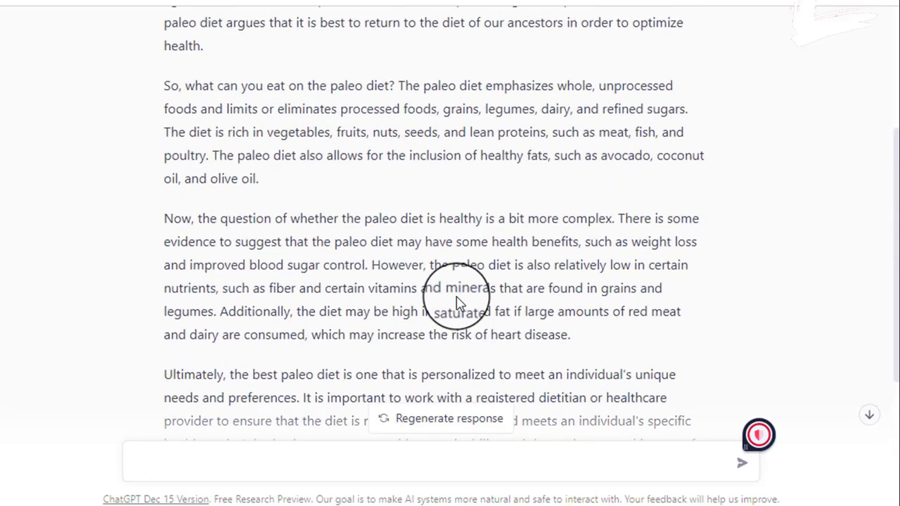
Select the entire generated paleo article and bring it to a blank Google Docs page.
{"action": "left_click_drag", "start_coordinate": [323, 118], "coordinate": [164, 38]}
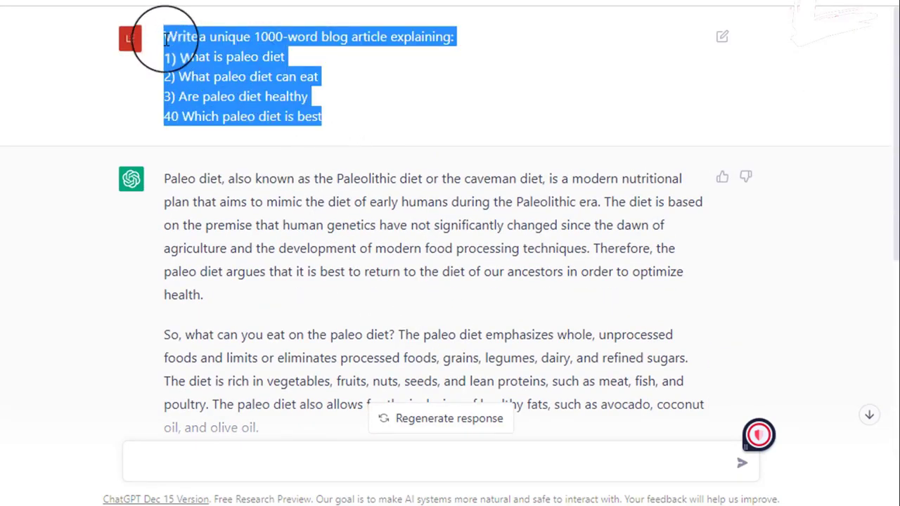
{"action": "left_click", "coordinate": [316, 117]}
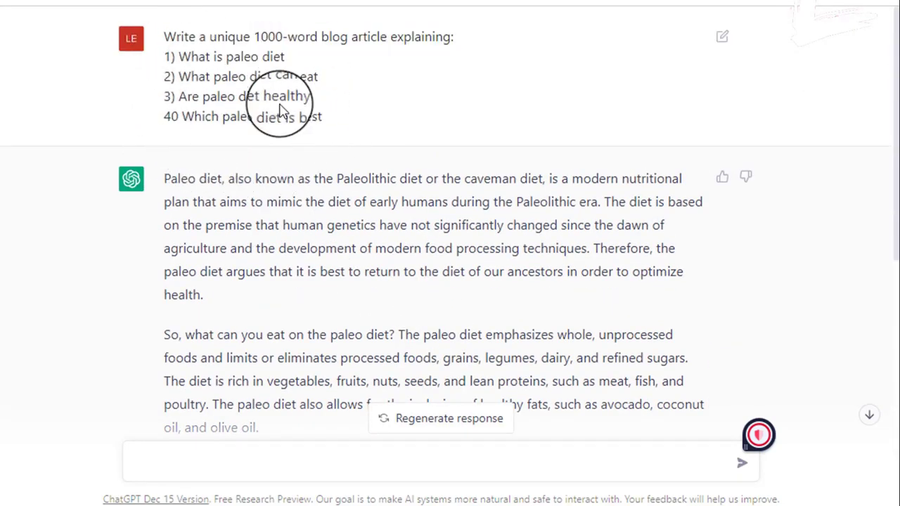
{"action": "scroll", "coordinate": [355, 289], "scroll_direction": "down", "scroll_amount": 5}
{"action": "scroll", "coordinate": [368, 272], "scroll_direction": "up", "scroll_amount": 5}
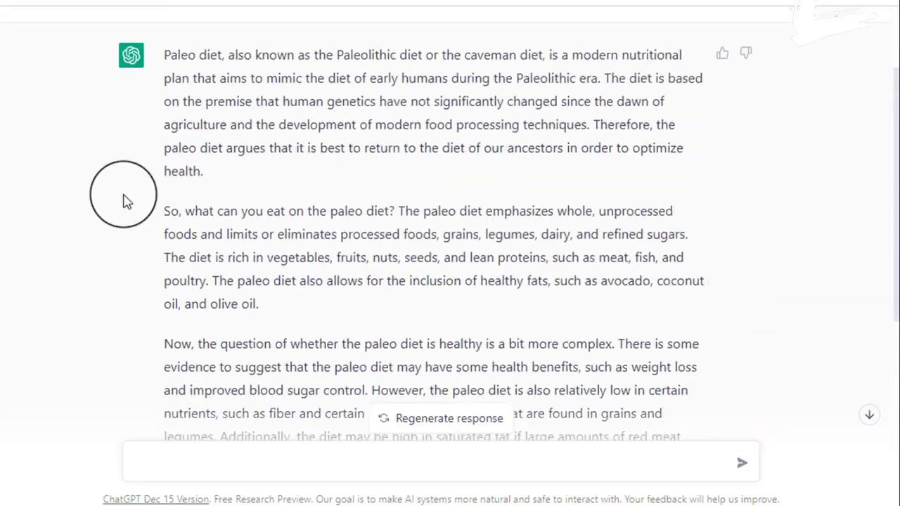
{"action": "left_click_drag", "start_coordinate": [166, 176], "coordinate": [594, 98]}
{"action": "key", "text": "ctrl+c"}
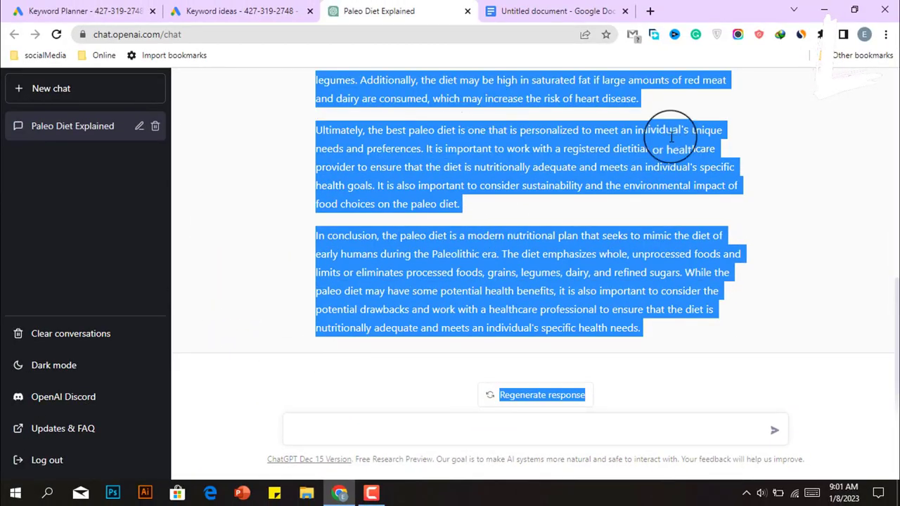
{"action": "left_click", "coordinate": [573, 11]}
{"action": "left_click", "coordinate": [289, 229]}
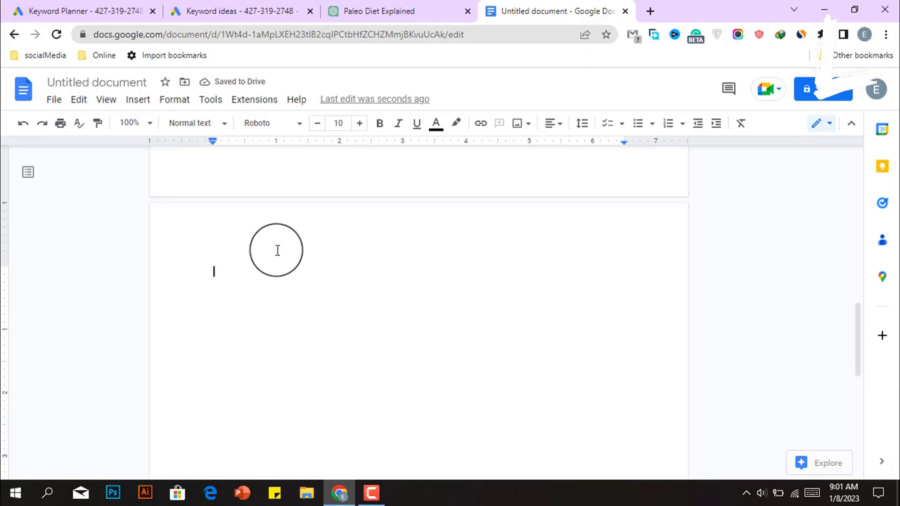
Paste the ChatGPT paleo article onto the blank page and select its first paragraph.
{"action": "key", "text": "ctrl+v"}
{"action": "scroll", "coordinate": [281, 282], "scroll_direction": "up", "scroll_amount": 5}
{"action": "scroll", "coordinate": [261, 291], "scroll_direction": "down", "scroll_amount": 2}
{"action": "scroll", "coordinate": [222, 294], "scroll_direction": "down", "scroll_amount": 5}
{"action": "scroll", "coordinate": [221, 301], "scroll_direction": "up", "scroll_amount": 5}
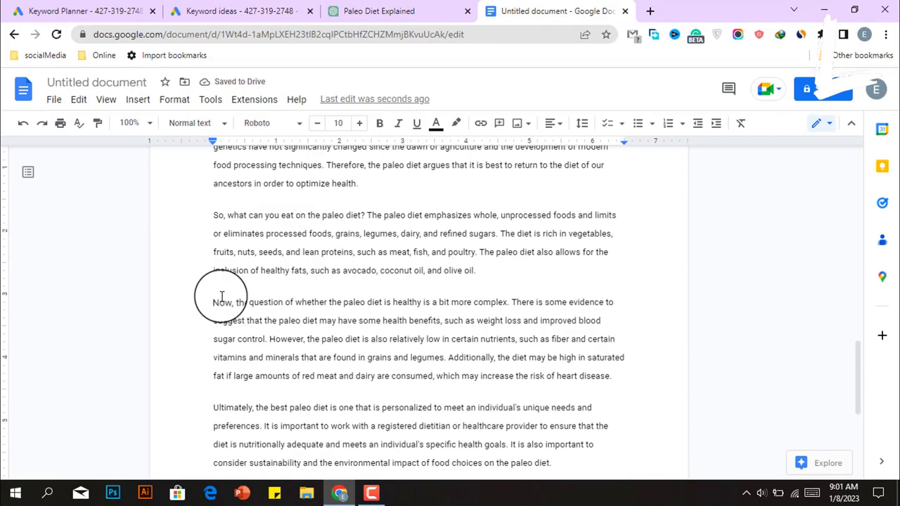
{"action": "left_click_drag", "start_coordinate": [213, 177], "coordinate": [335, 375]}
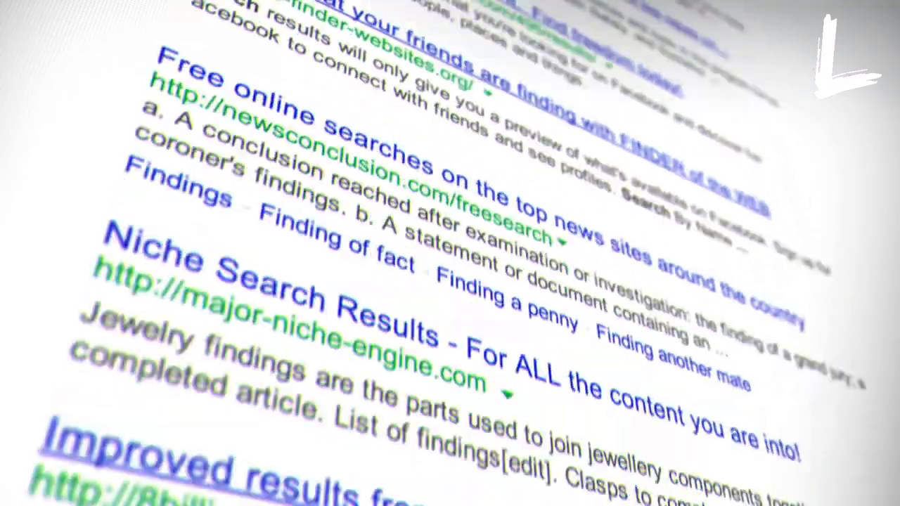
{"action": "left_click_drag", "start_coordinate": [213, 233], "coordinate": [383, 306]}
{"action": "key", "text": "ctrl+c"}
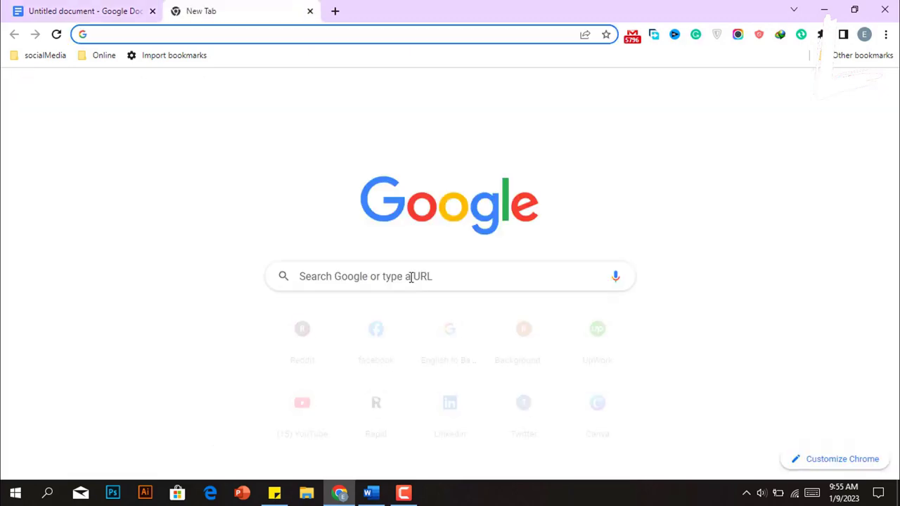
Find SpinBot through a web search and spin the article's first paragraph there.
{"action": "left_click", "coordinate": [412, 277]}
{"action": "type", "text": "spin"}
{"action": "key", "text": "Return"}
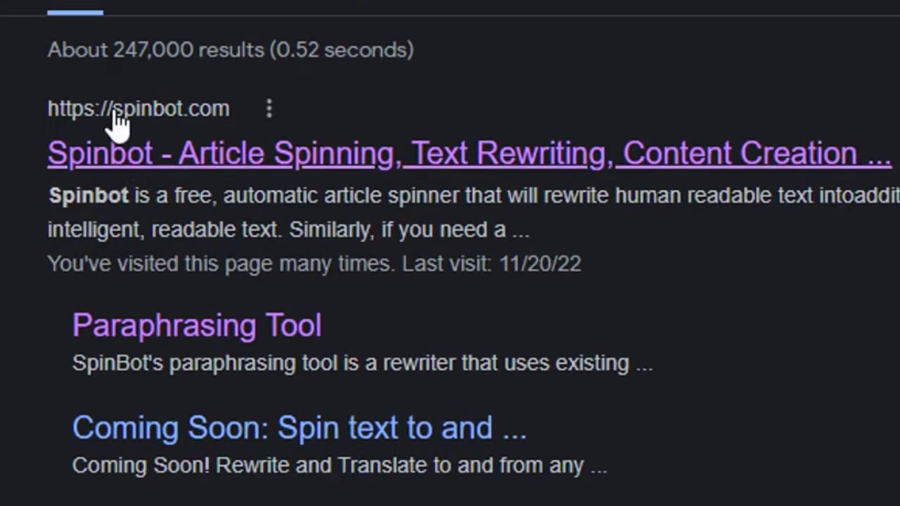
{"action": "left_click", "coordinate": [213, 171]}
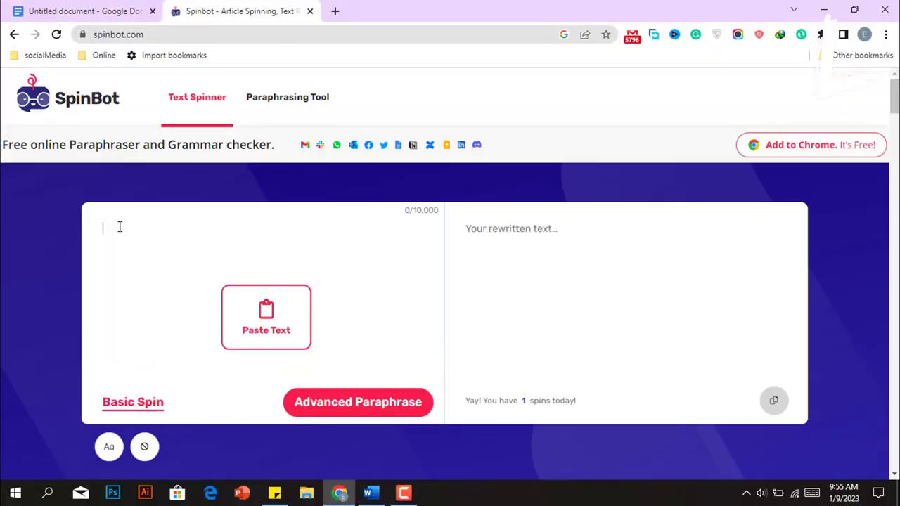
{"action": "key", "text": "ctrl+v"}
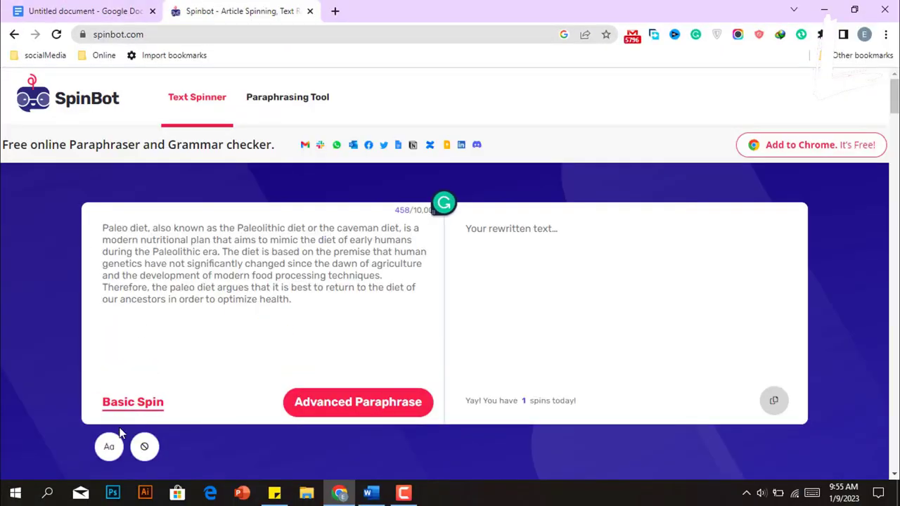
{"action": "left_click", "coordinate": [122, 402]}
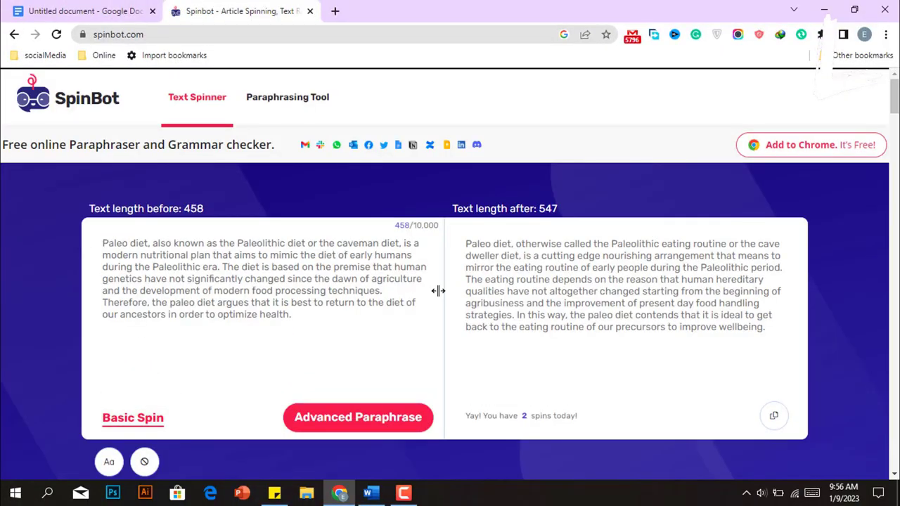
Copy the spun paragraph and send it to Advanced Paraphrase.
{"action": "left_click_drag", "start_coordinate": [735, 246], "coordinate": [679, 337]}
{"action": "left_click", "coordinate": [575, 315]}
{"action": "left_click_drag", "start_coordinate": [462, 244], "coordinate": [745, 333]}
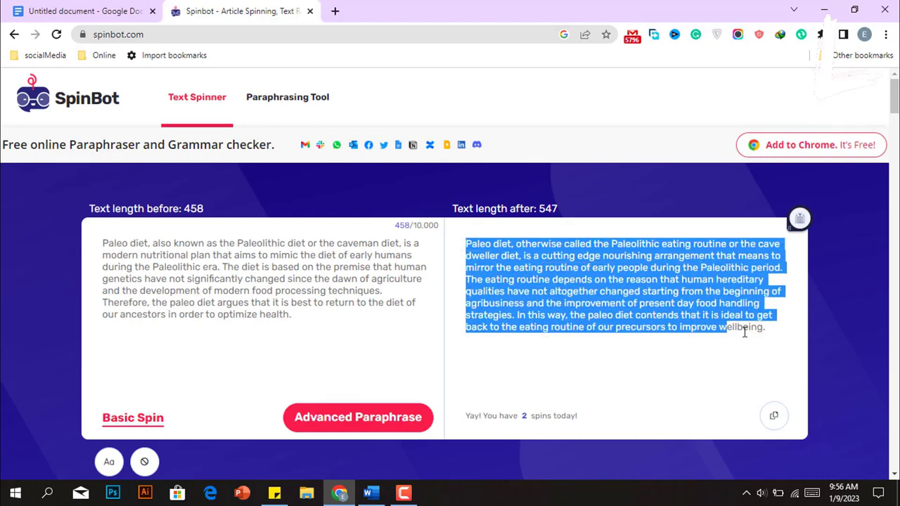
{"action": "left_click", "coordinate": [773, 416]}
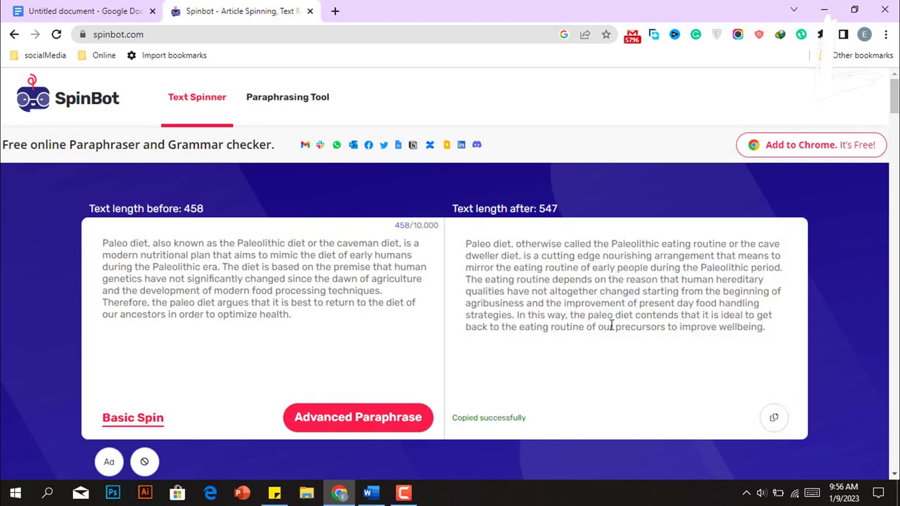
{"action": "left_click_drag", "start_coordinate": [297, 328], "coordinate": [19, 209]}
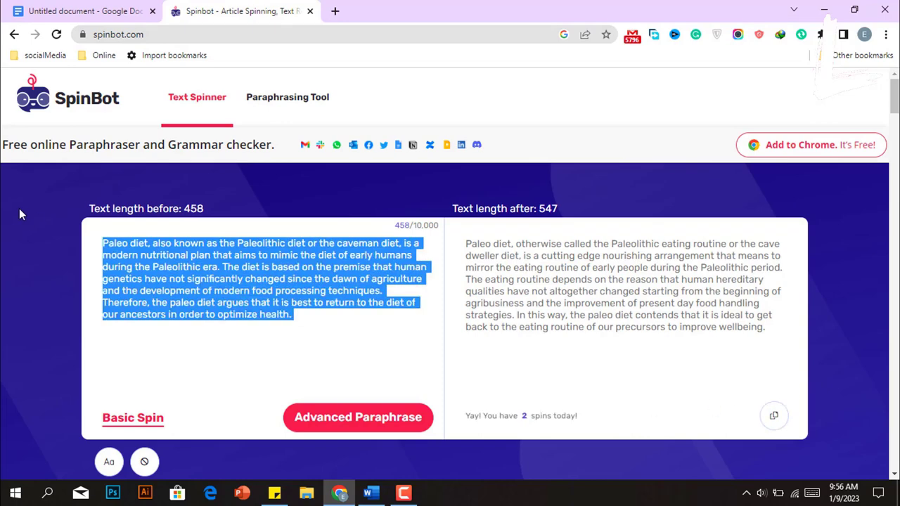
{"action": "key", "text": "ctrl+v"}
{"action": "left_click", "coordinate": [361, 422]}
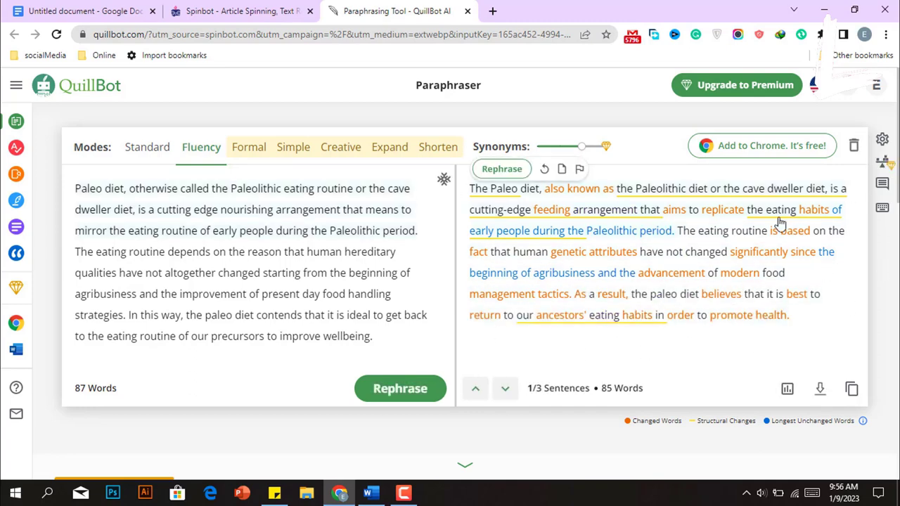
Copy QuillBot's 85-word Fluency paraphrase and return to the paleo article.
{"action": "left_click", "coordinate": [851, 390]}
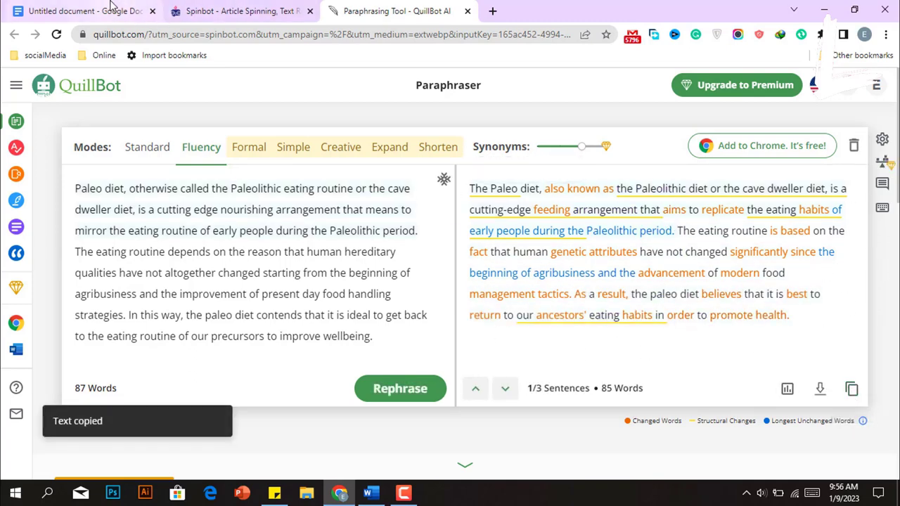
{"action": "left_click", "coordinate": [127, 10]}
{"action": "left_click", "coordinate": [373, 269]}
Paste the QuillBot rewrite over the original opening paragraph and reselect it.
{"action": "left_click_drag", "start_coordinate": [375, 318], "coordinate": [175, 224]}
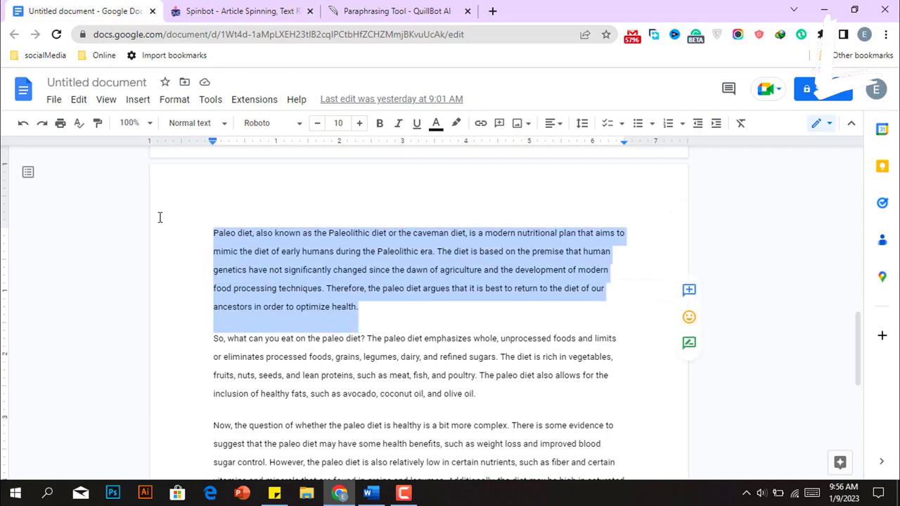
{"action": "key", "text": "ctrl+v"}
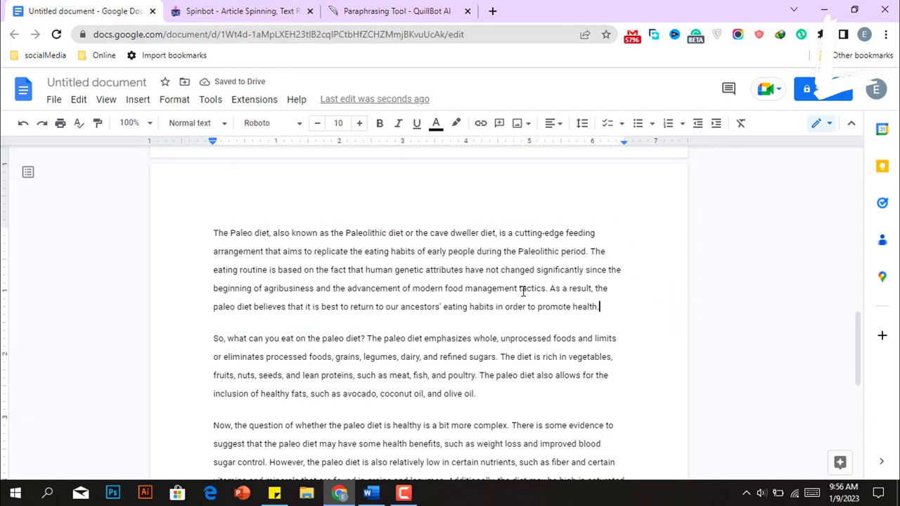
{"action": "scroll", "coordinate": [466, 321], "scroll_direction": "down", "scroll_amount": 1}
{"action": "left_click_drag", "start_coordinate": [218, 274], "coordinate": [492, 463]}
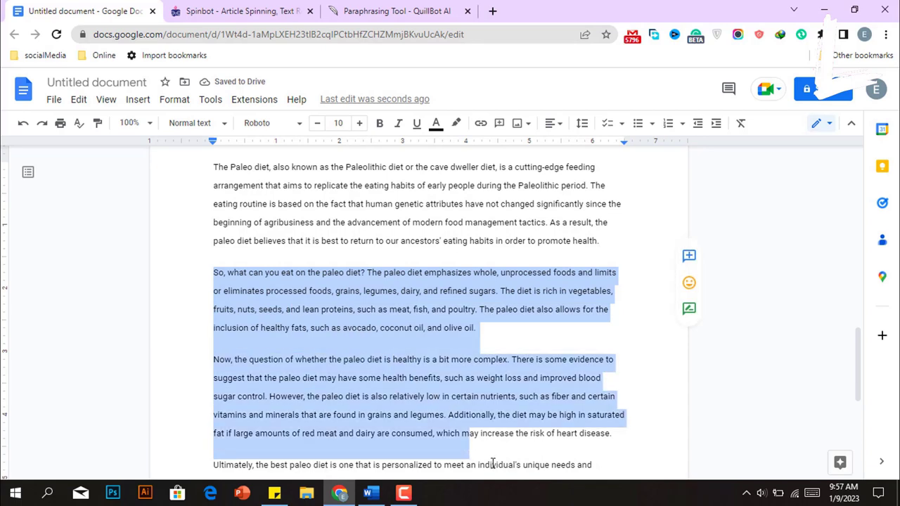
{"action": "left_click", "coordinate": [479, 433]}
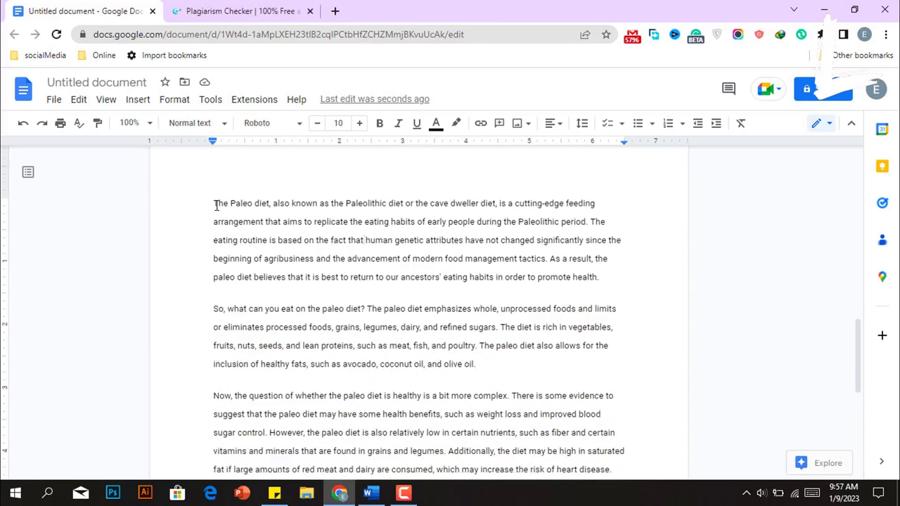
{"action": "left_click_drag", "start_coordinate": [215, 204], "coordinate": [599, 281]}
Run a Dupli Checker plagiarism scan on the rewritten opening paragraph.
{"action": "left_click", "coordinate": [242, 15]}
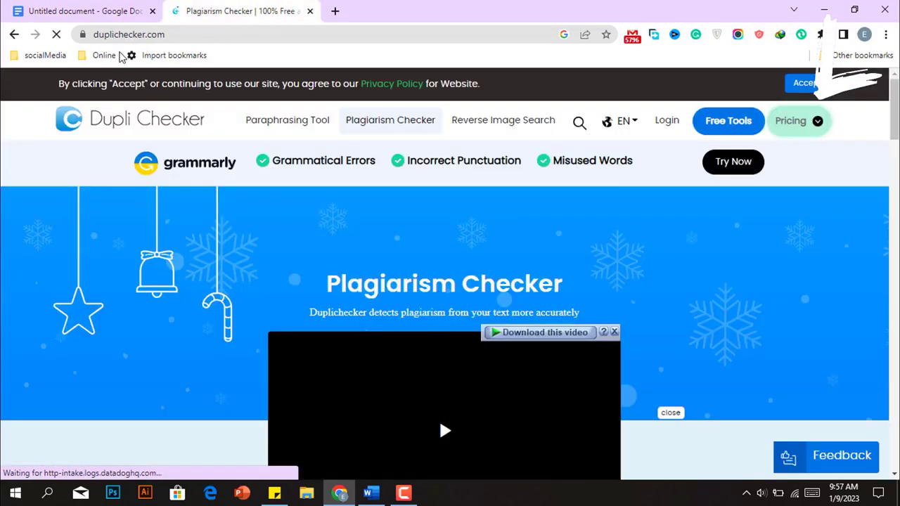
{"action": "scroll", "coordinate": [471, 245], "scroll_direction": "down", "scroll_amount": 10}
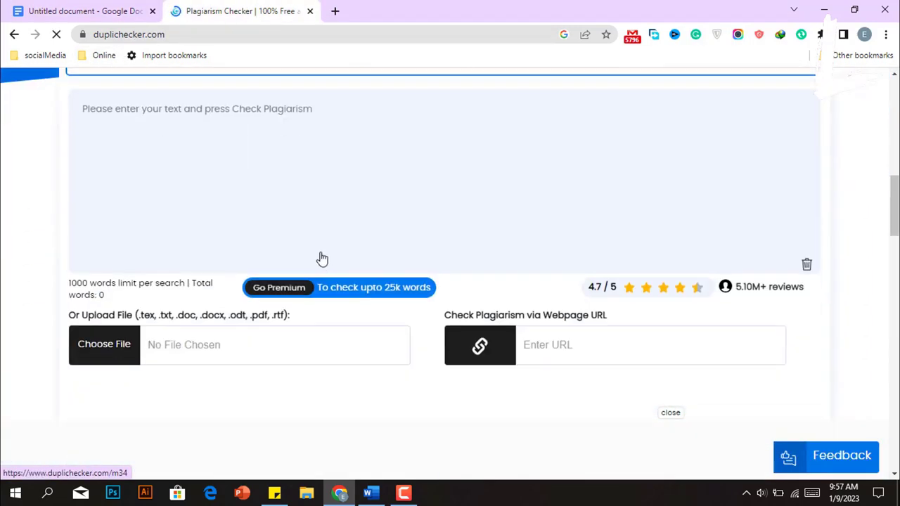
{"action": "scroll", "coordinate": [291, 203], "scroll_direction": "up", "scroll_amount": 1}
{"action": "key", "text": "ctrl+v"}
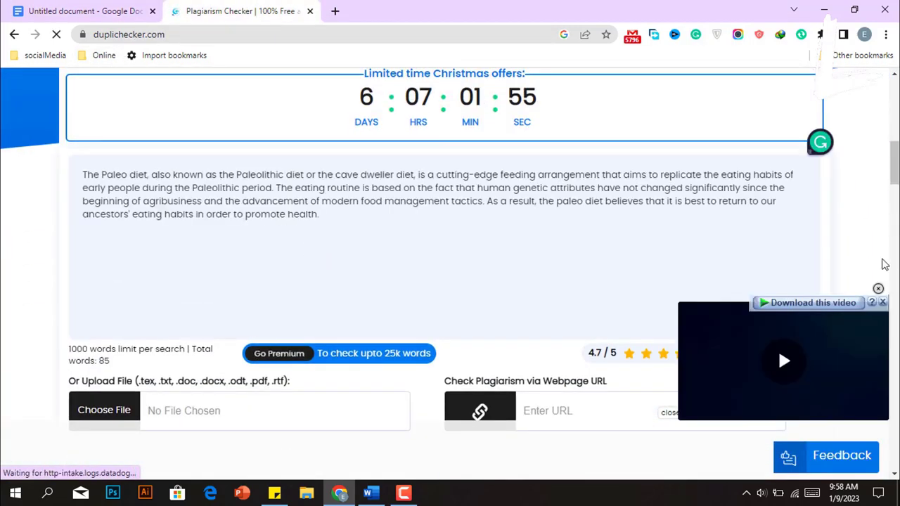
{"action": "left_click", "coordinate": [879, 291]}
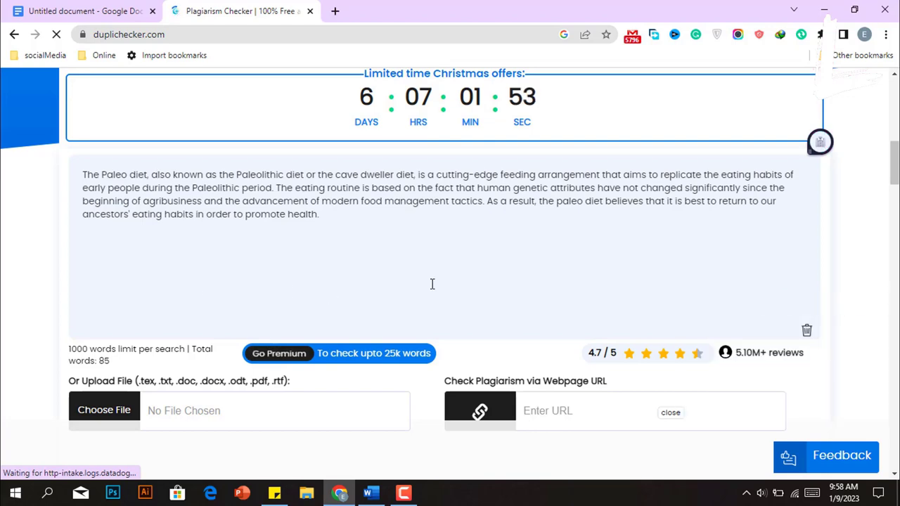
{"action": "scroll", "coordinate": [433, 284], "scroll_direction": "down", "scroll_amount": 3}
{"action": "left_click", "coordinate": [361, 316]}
{"action": "left_click", "coordinate": [388, 381]}
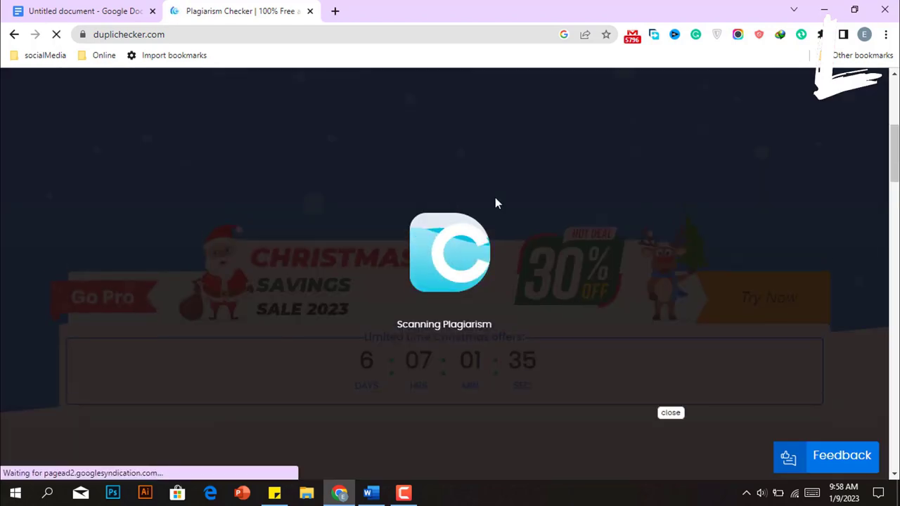
Review the 0% plagiarism, 100% unique result, then select the paragraphs from 'So, what' onward.
{"action": "scroll", "coordinate": [612, 411], "scroll_direction": "down", "scroll_amount": 3}
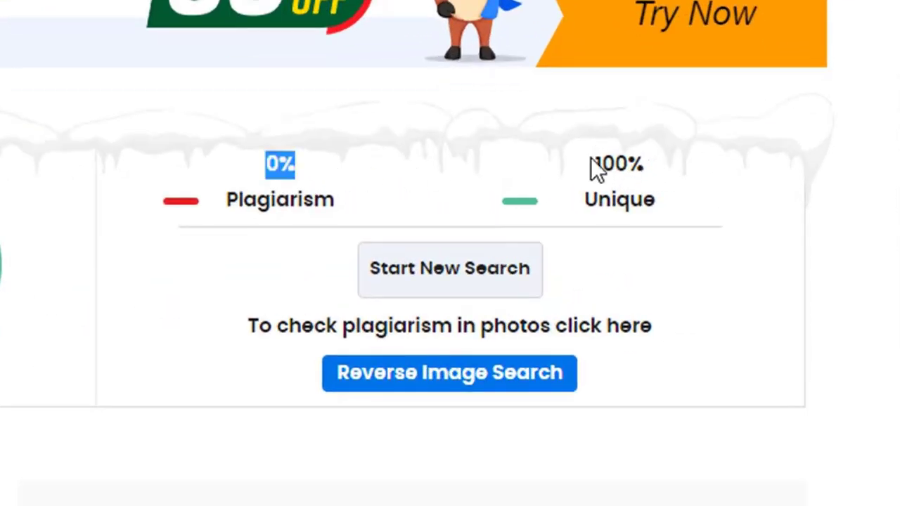
{"action": "left_click", "coordinate": [631, 157]}
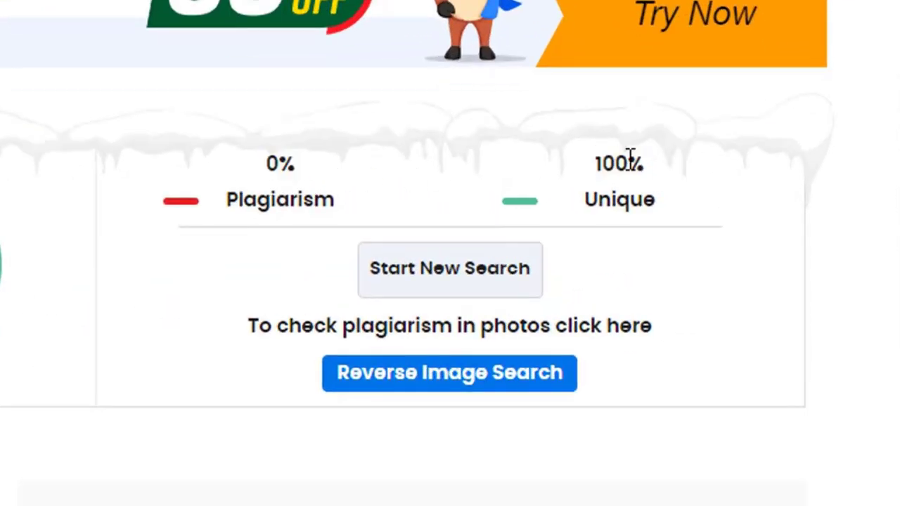
{"action": "triple_click", "coordinate": [639, 175]}
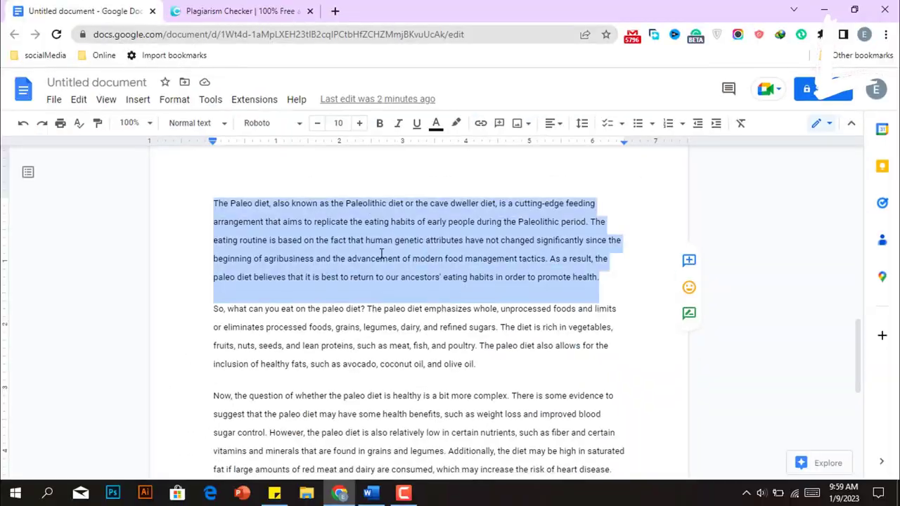
{"action": "scroll", "coordinate": [267, 218], "scroll_direction": "down", "scroll_amount": 3}
{"action": "left_click", "coordinate": [265, 215]}
{"action": "left_click_drag", "start_coordinate": [214, 177], "coordinate": [506, 460]}
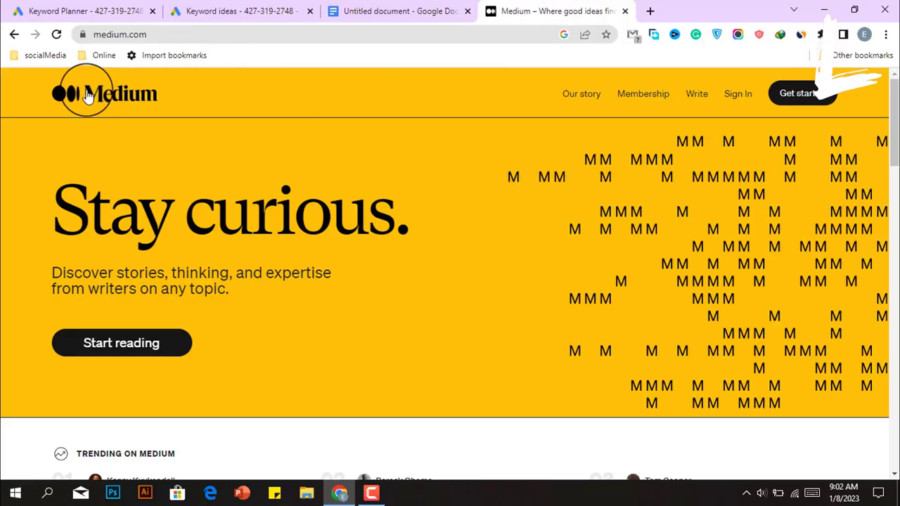
Open Similarweb stats for Medium and note its country rank and United States traffic share.
{"action": "left_click_drag", "start_coordinate": [87, 96], "coordinate": [147, 91]}
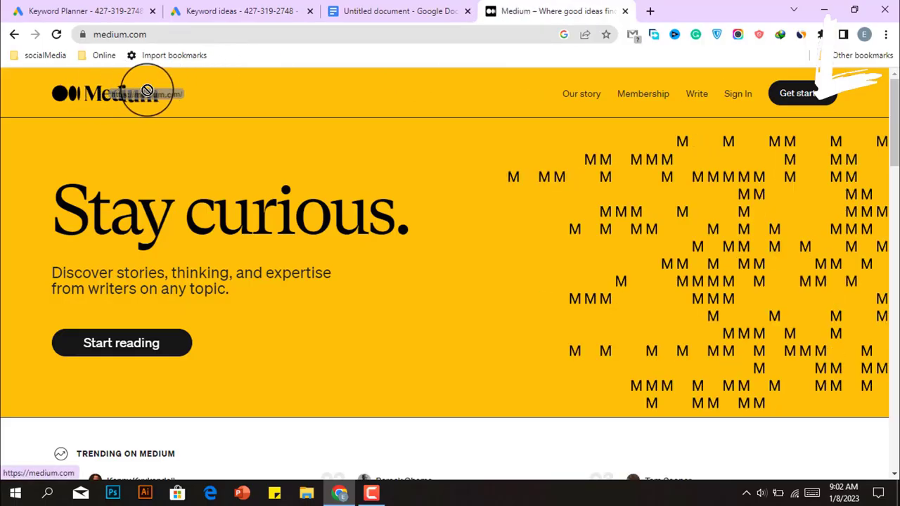
{"action": "left_click", "coordinate": [800, 37]}
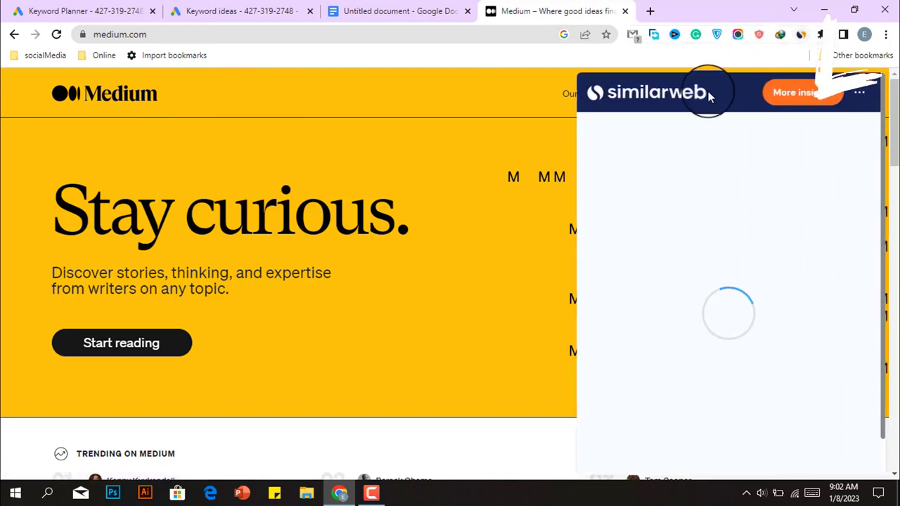
{"action": "double_click", "coordinate": [722, 232]}
{"action": "scroll", "coordinate": [728, 239], "scroll_direction": "down", "scroll_amount": 3}
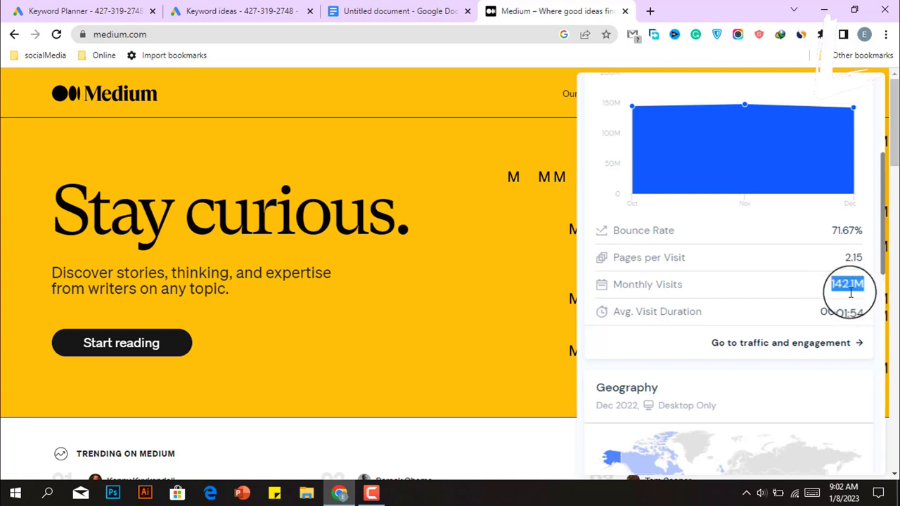
{"action": "scroll", "coordinate": [830, 295], "scroll_direction": "down", "scroll_amount": 5}
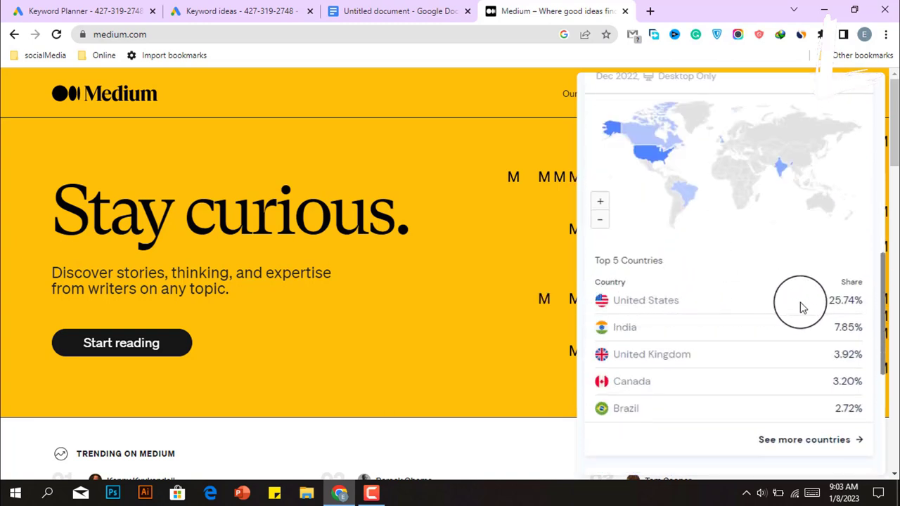
{"action": "left_click_drag", "start_coordinate": [829, 304], "coordinate": [871, 307]}
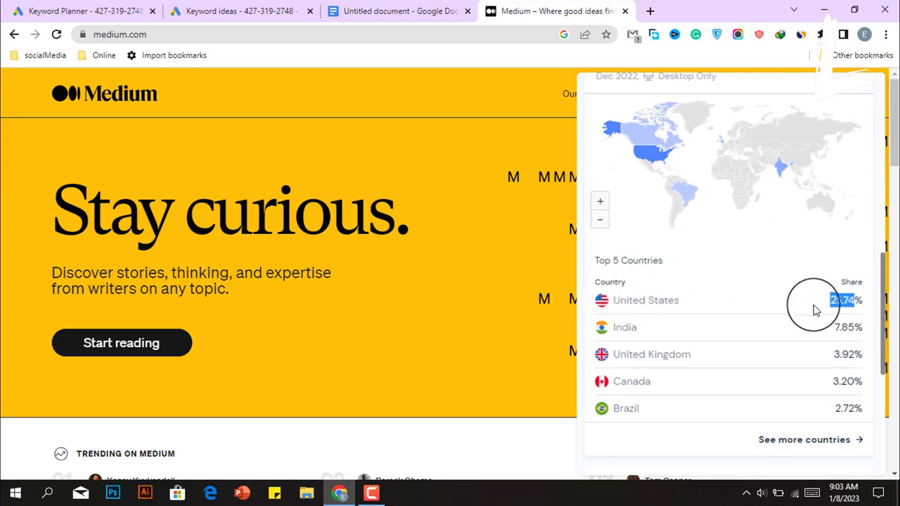
Find Traffic Sources and highlight Search's 60.02% share of Medium's traffic.
{"action": "scroll", "coordinate": [305, 266], "scroll_direction": "down", "scroll_amount": 15}
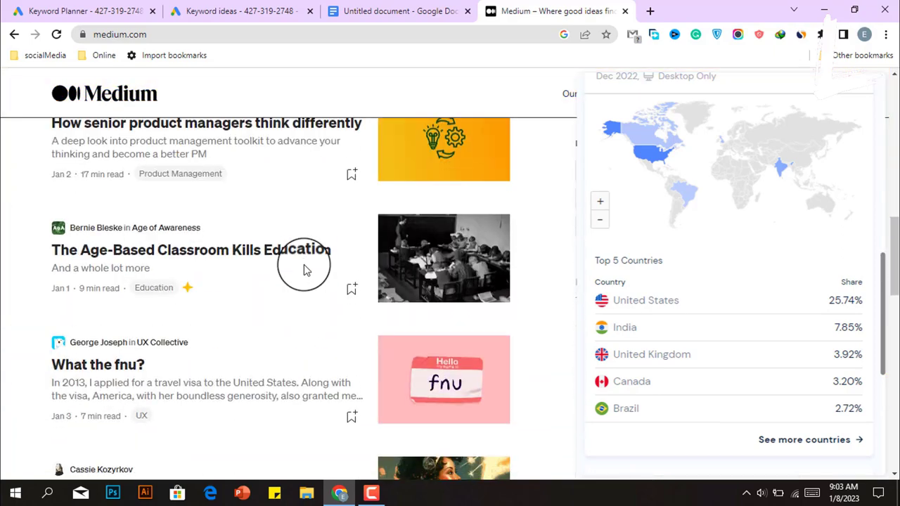
{"action": "scroll", "coordinate": [355, 266], "scroll_direction": "up", "scroll_amount": 15}
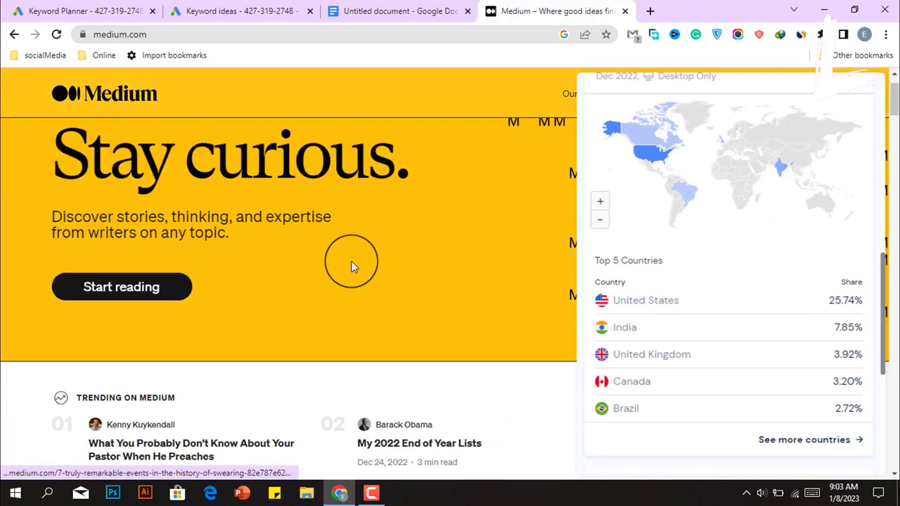
{"action": "scroll", "coordinate": [682, 345], "scroll_direction": "up", "scroll_amount": 1}
{"action": "scroll", "coordinate": [689, 357], "scroll_direction": "down", "scroll_amount": 1}
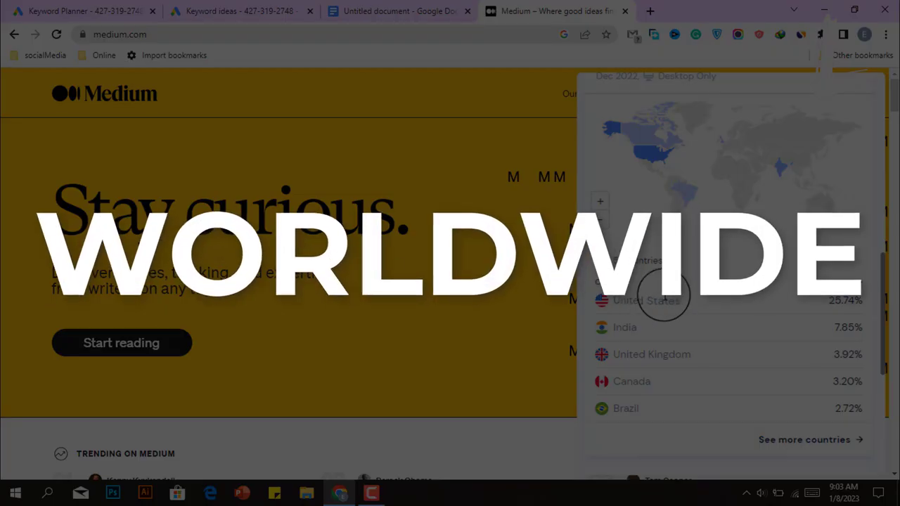
{"action": "scroll", "coordinate": [667, 300], "scroll_direction": "down", "scroll_amount": 4}
{"action": "scroll", "coordinate": [500, 310], "scroll_direction": "down", "scroll_amount": 2}
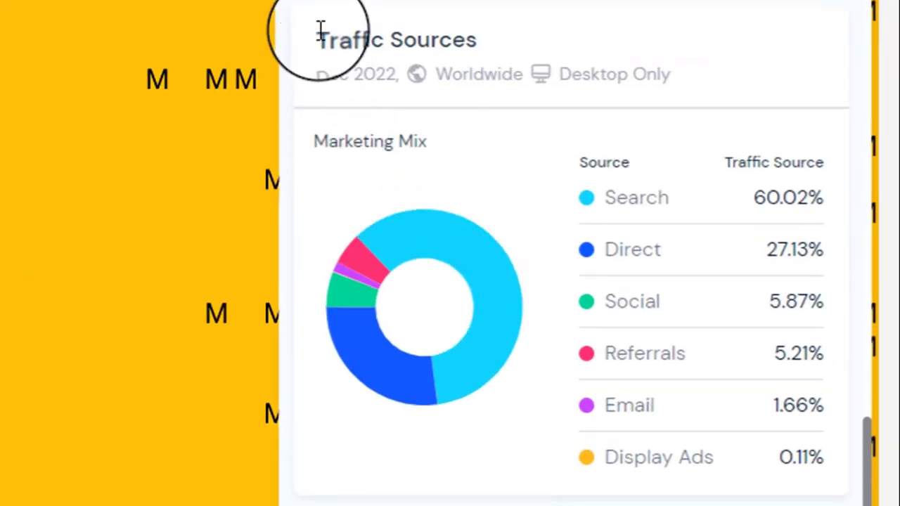
{"action": "left_click_drag", "start_coordinate": [382, 61], "coordinate": [581, 66]}
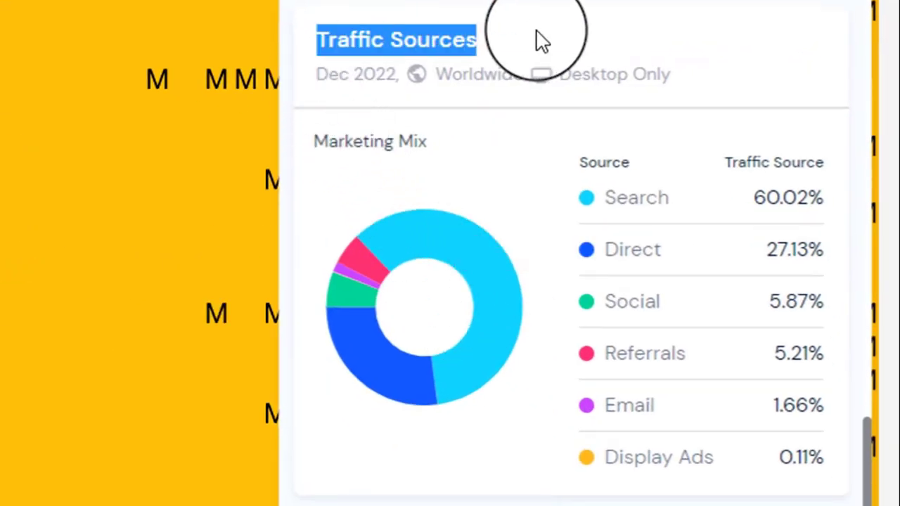
{"action": "left_click", "coordinate": [621, 196]}
{"action": "left_click_drag", "start_coordinate": [756, 198], "coordinate": [823, 197]}
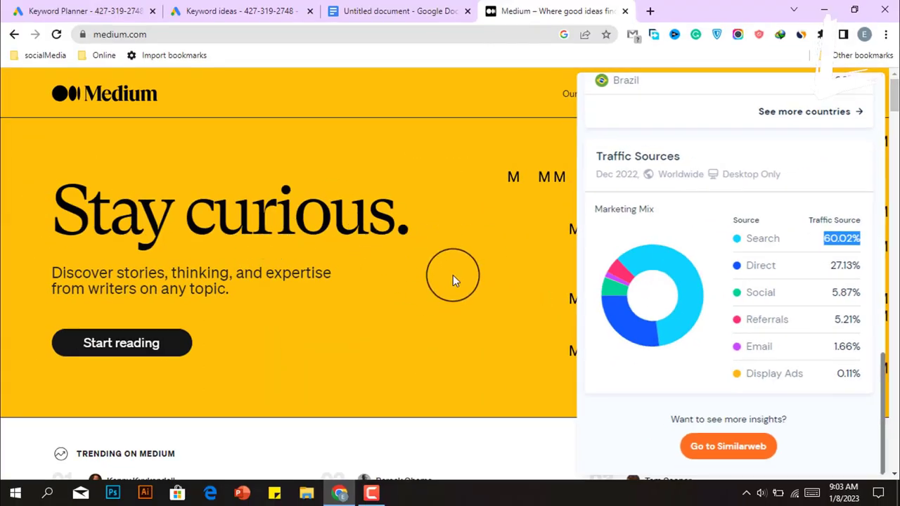
{"action": "left_click", "coordinate": [391, 11]}
Select 'Paleo diet' in the article and open ClickBank's home page in a new tab.
{"action": "scroll", "coordinate": [305, 273], "scroll_direction": "down", "scroll_amount": 1}
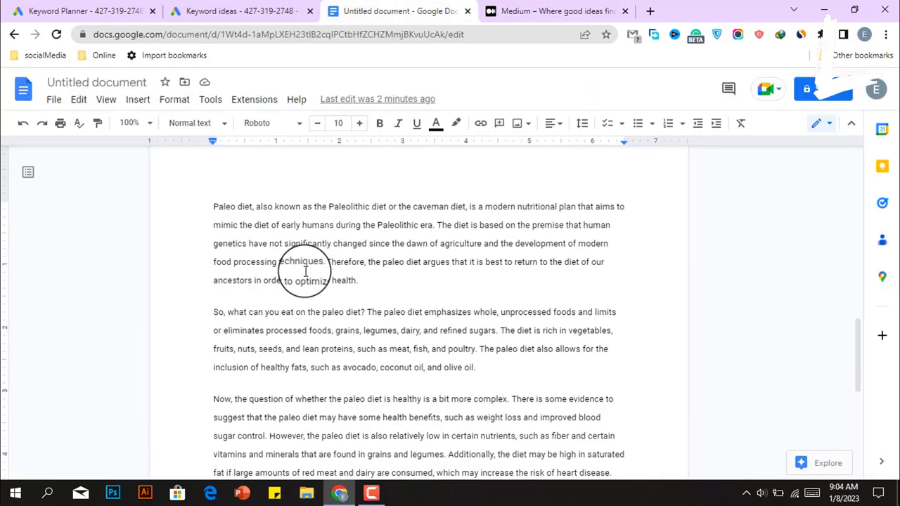
{"action": "left_click_drag", "start_coordinate": [208, 204], "coordinate": [248, 207]}
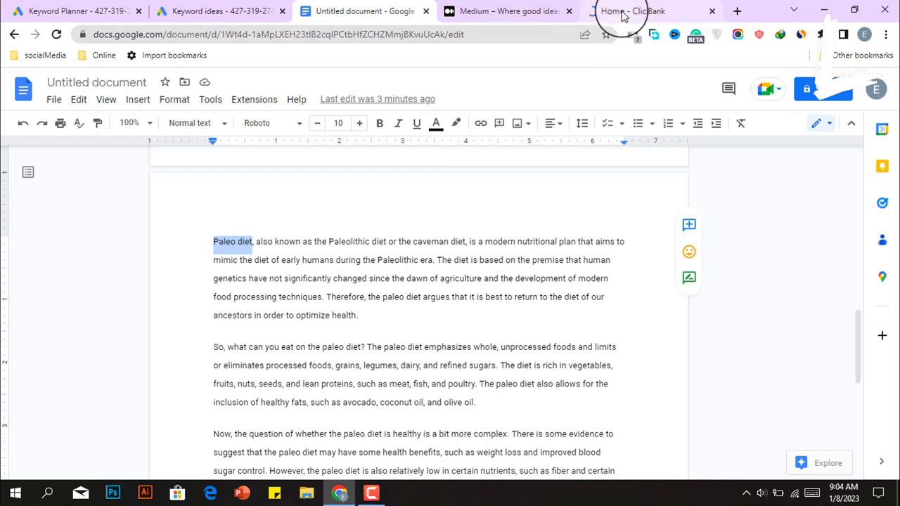
{"action": "left_click", "coordinate": [612, 10]}
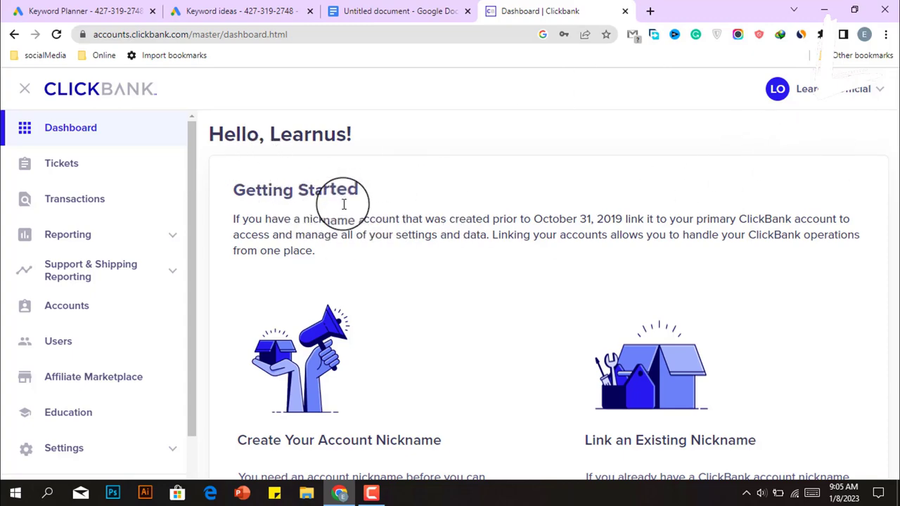
Search ClickBank's Affiliate Marketplace for Paleo diet offers.
{"action": "scroll", "coordinate": [458, 321], "scroll_direction": "down", "scroll_amount": 6}
{"action": "scroll", "coordinate": [443, 345], "scroll_direction": "up", "scroll_amount": 6}
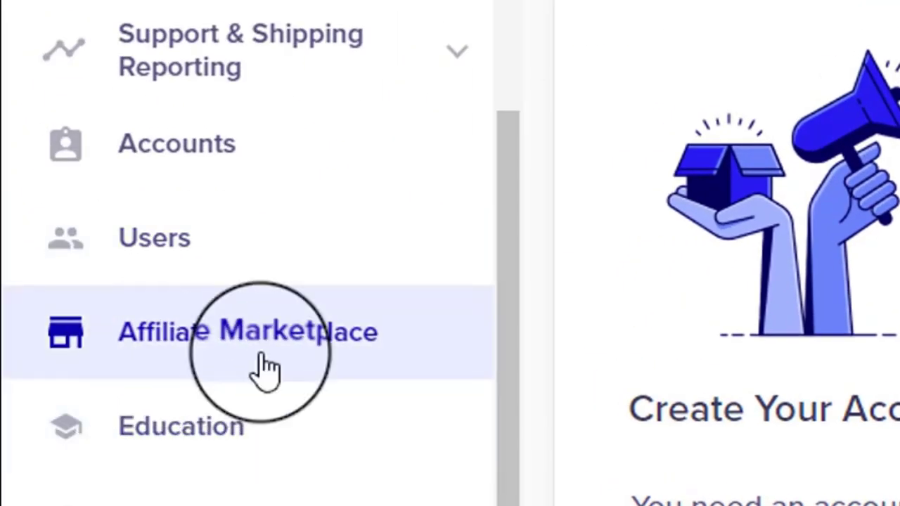
{"action": "left_click", "coordinate": [205, 337]}
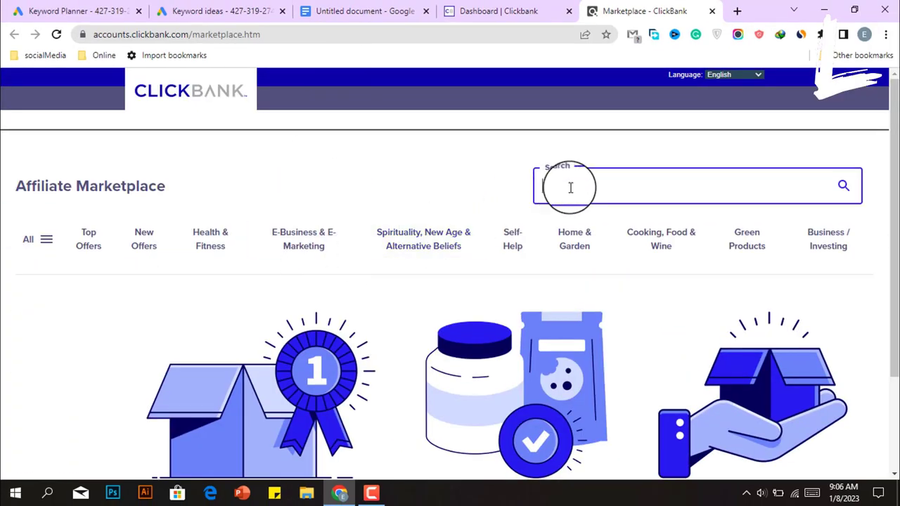
{"action": "left_click", "coordinate": [843, 185]}
Find EAT STOP EAT among the 35 offers and highlight its $32.23 average per conversion.
{"action": "scroll", "coordinate": [432, 281], "scroll_direction": "down", "scroll_amount": 3}
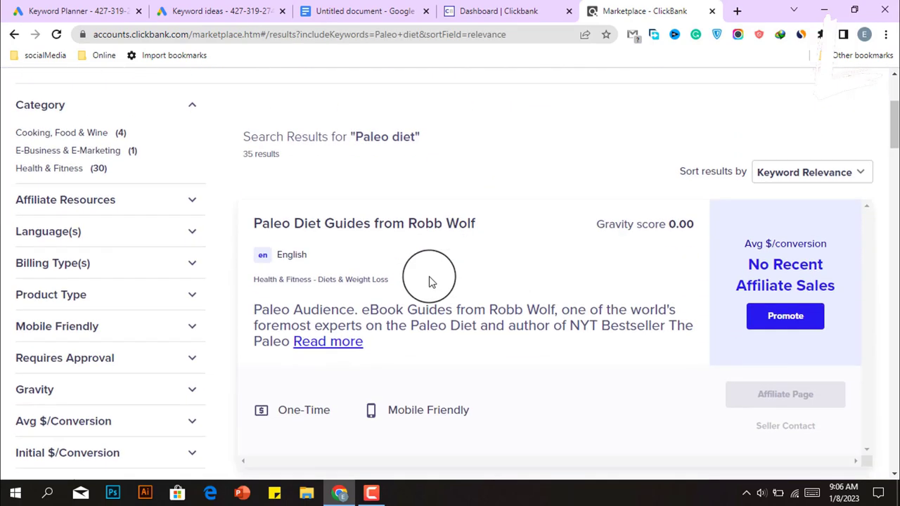
{"action": "scroll", "coordinate": [432, 281], "scroll_direction": "down", "scroll_amount": 7}
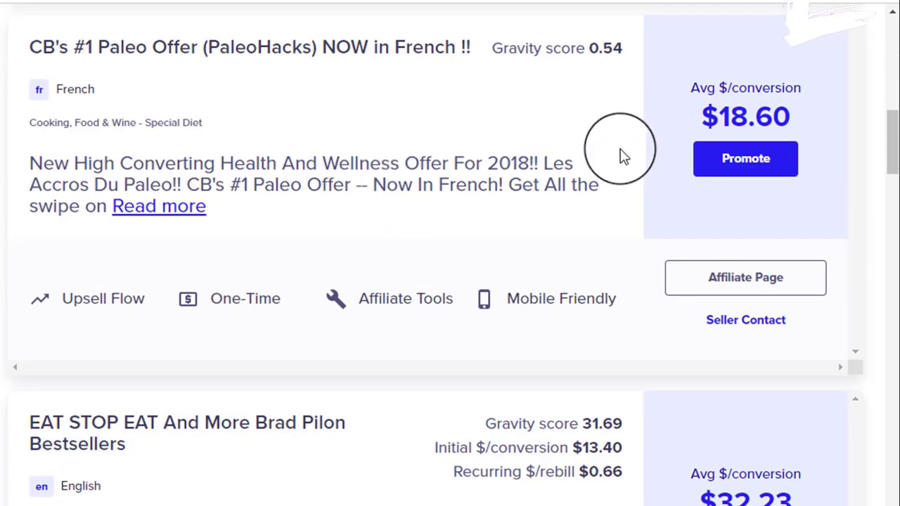
{"action": "scroll", "coordinate": [680, 223], "scroll_direction": "up", "scroll_amount": 1}
{"action": "scroll", "coordinate": [710, 218], "scroll_direction": "down", "scroll_amount": 5}
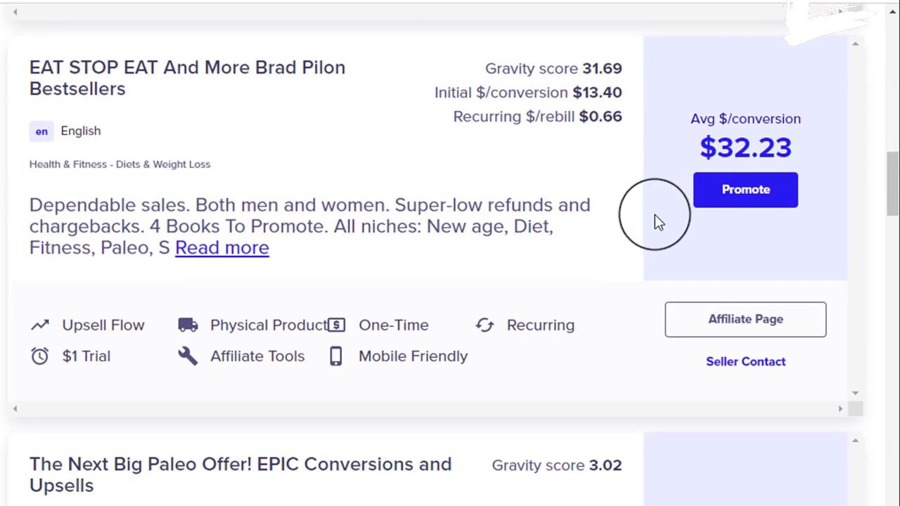
{"action": "scroll", "coordinate": [655, 222], "scroll_direction": "up", "scroll_amount": 10}
{"action": "scroll", "coordinate": [829, 235], "scroll_direction": "down", "scroll_amount": 1}
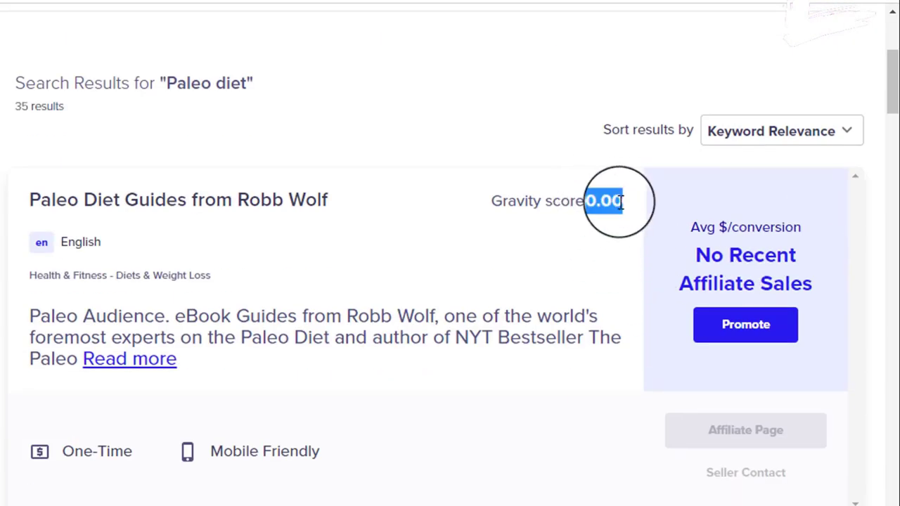
{"action": "scroll", "coordinate": [361, 292], "scroll_direction": "down", "scroll_amount": 4}
{"action": "scroll", "coordinate": [358, 297], "scroll_direction": "down", "scroll_amount": 5}
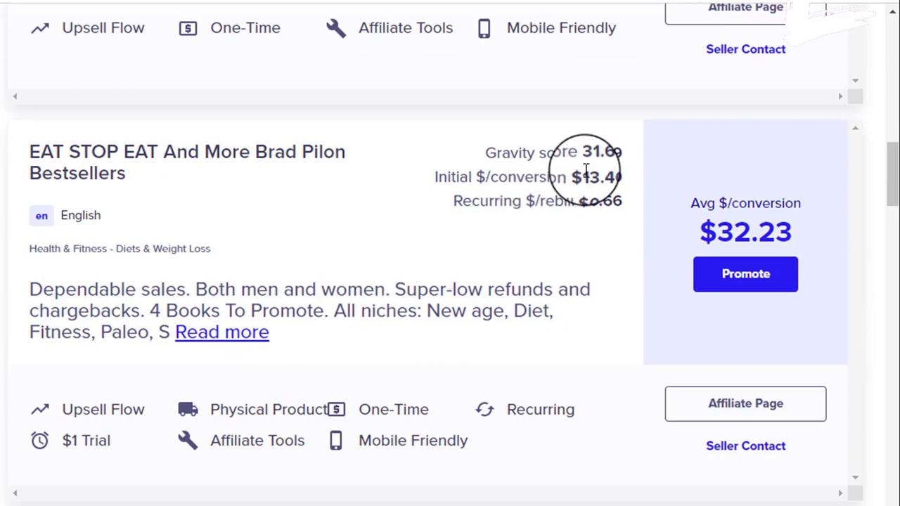
{"action": "left_click_drag", "start_coordinate": [699, 226], "coordinate": [803, 237]}
{"action": "scroll", "coordinate": [568, 275], "scroll_direction": "down", "scroll_amount": 1}
{"action": "scroll", "coordinate": [661, 173], "scroll_direction": "up", "scroll_amount": 1}
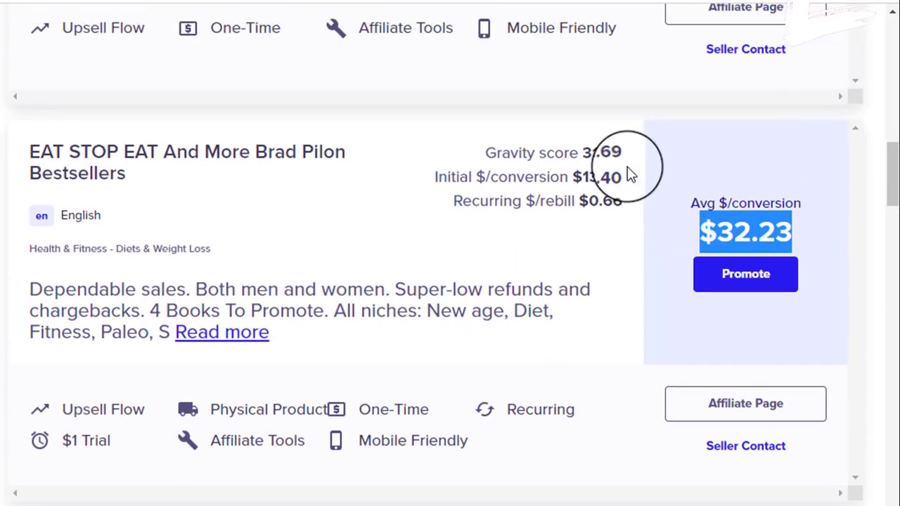
{"action": "left_click", "coordinate": [791, 235]}
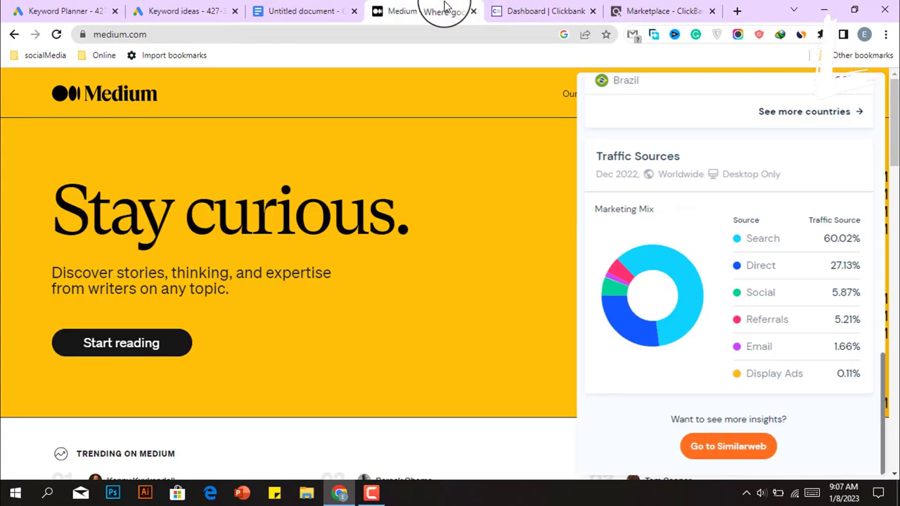
{"action": "scroll", "coordinate": [713, 223], "scroll_direction": "up", "scroll_amount": 10}
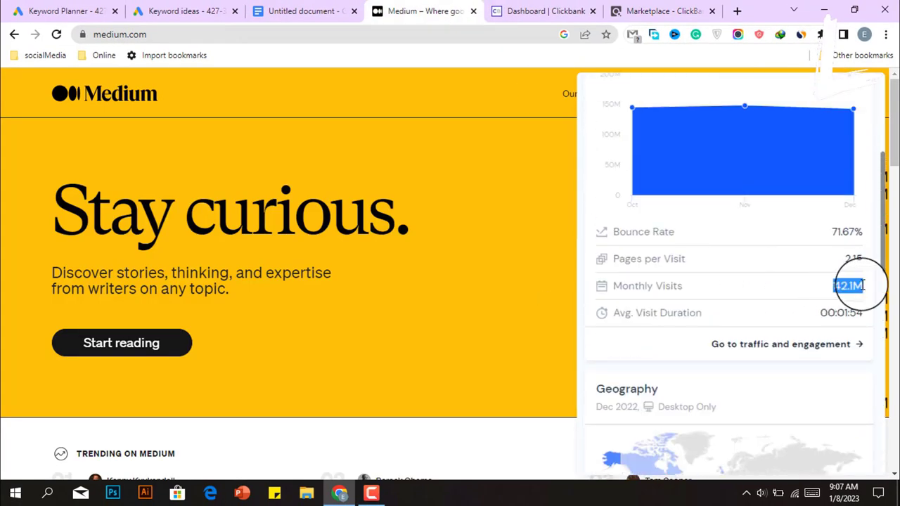
Multiply 1,000 sales by $32 in Calculator to estimate 32,000 in earnings.
{"action": "left_click", "coordinate": [385, 431]}
{"action": "key", "text": "0"}
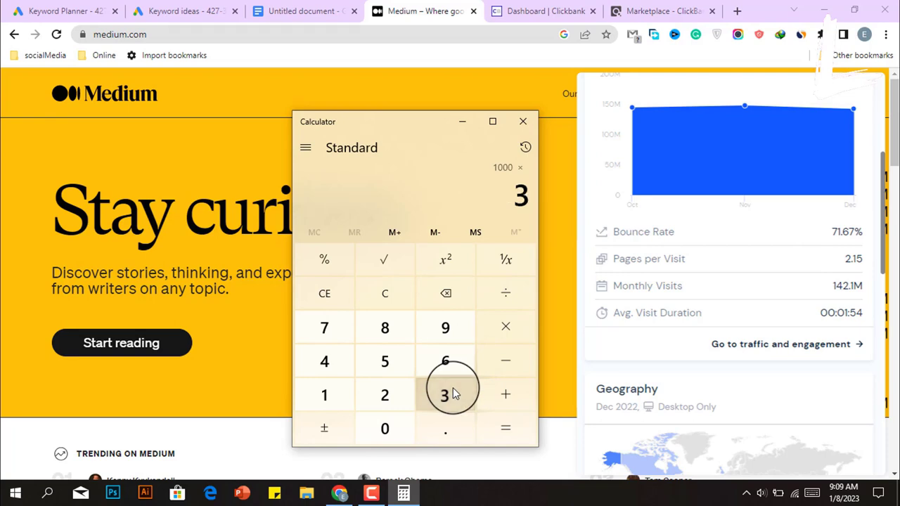
{"action": "left_click", "coordinate": [619, 12]}
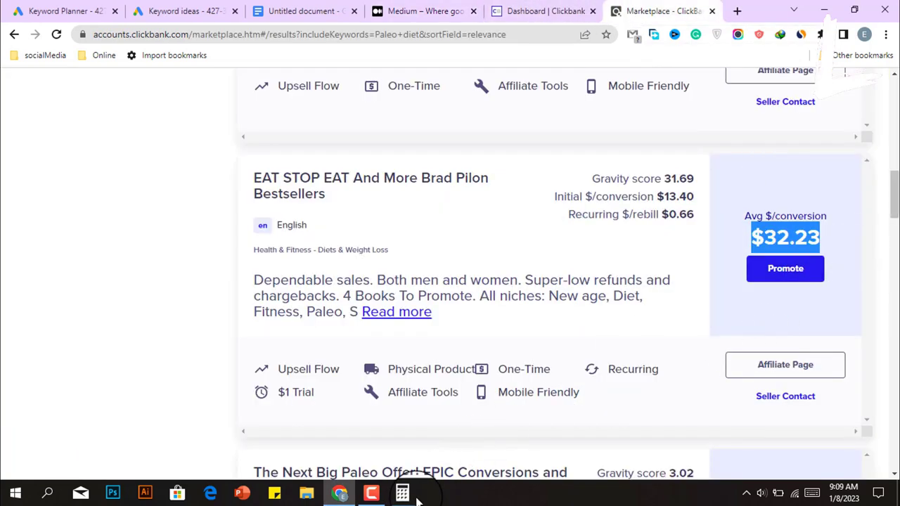
{"action": "left_click", "coordinate": [402, 493]}
{"action": "left_click", "coordinate": [445, 394]}
{"action": "left_click", "coordinate": [385, 395]}
{"action": "left_click", "coordinate": [505, 428]}
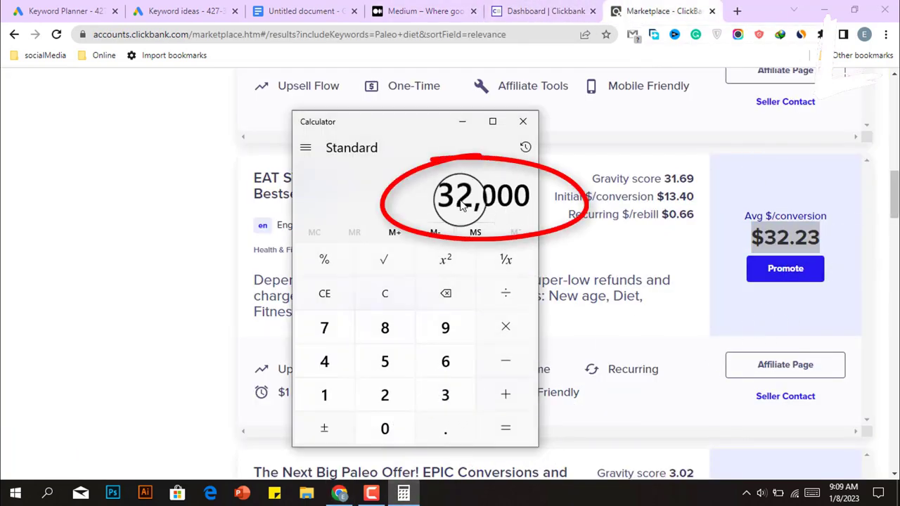
{"action": "key", "text": "slash"}
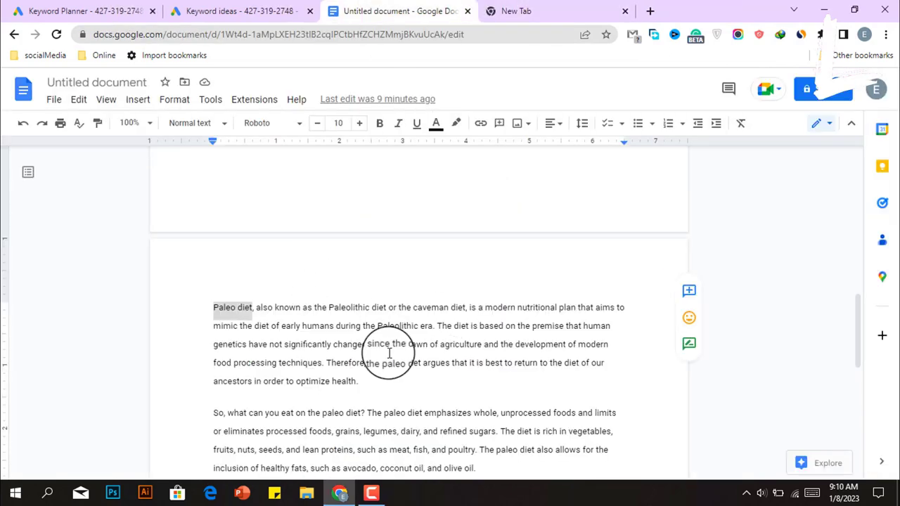
{"action": "scroll", "coordinate": [369, 322], "scroll_direction": "down", "scroll_amount": 2}
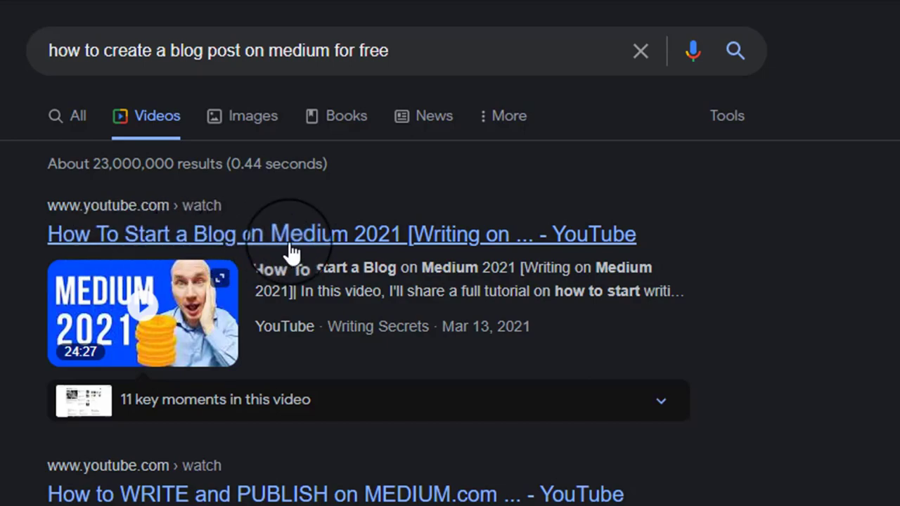
Scroll through the YouTube Medium tutorials in the 'how to create a blog post on medium for free' video results.
{"action": "scroll", "coordinate": [225, 265], "scroll_direction": "down", "scroll_amount": 5}
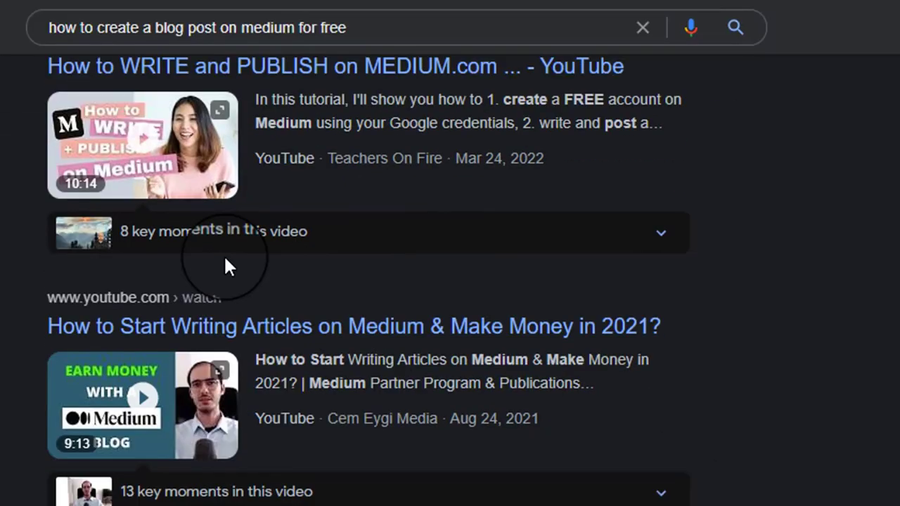
{"action": "scroll", "coordinate": [191, 239], "scroll_direction": "up", "scroll_amount": 1}
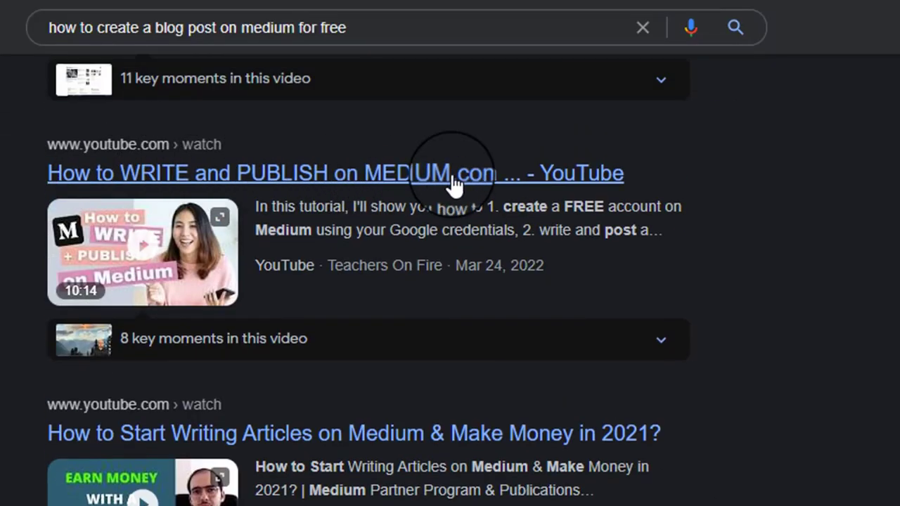
{"action": "scroll", "coordinate": [367, 267], "scroll_direction": "down", "scroll_amount": 2}
{"action": "scroll", "coordinate": [249, 298], "scroll_direction": "down", "scroll_amount": 3}
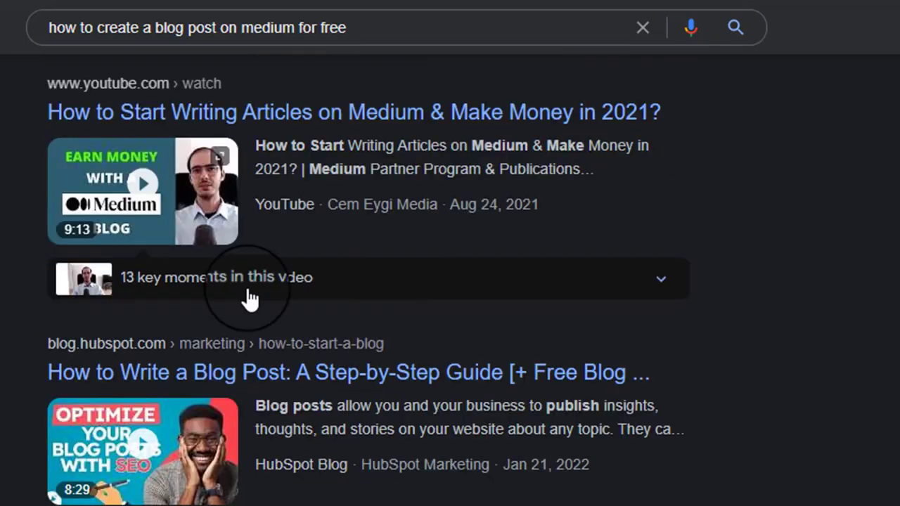
{"action": "scroll", "coordinate": [211, 281], "scroll_direction": "down", "scroll_amount": 3}
{"action": "scroll", "coordinate": [412, 261], "scroll_direction": "down", "scroll_amount": 5}
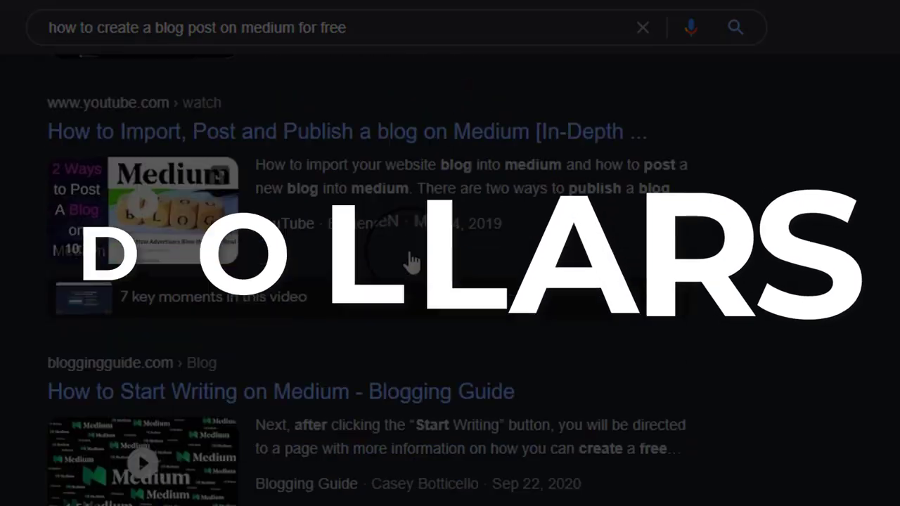
{"action": "scroll", "coordinate": [411, 261], "scroll_direction": "down", "scroll_amount": 15}
{"action": "scroll", "coordinate": [344, 287], "scroll_direction": "down", "scroll_amount": 2}
{"action": "scroll", "coordinate": [378, 373], "scroll_direction": "up", "scroll_amount": 10}
{"action": "scroll", "coordinate": [334, 359], "scroll_direction": "up", "scroll_amount": 10}
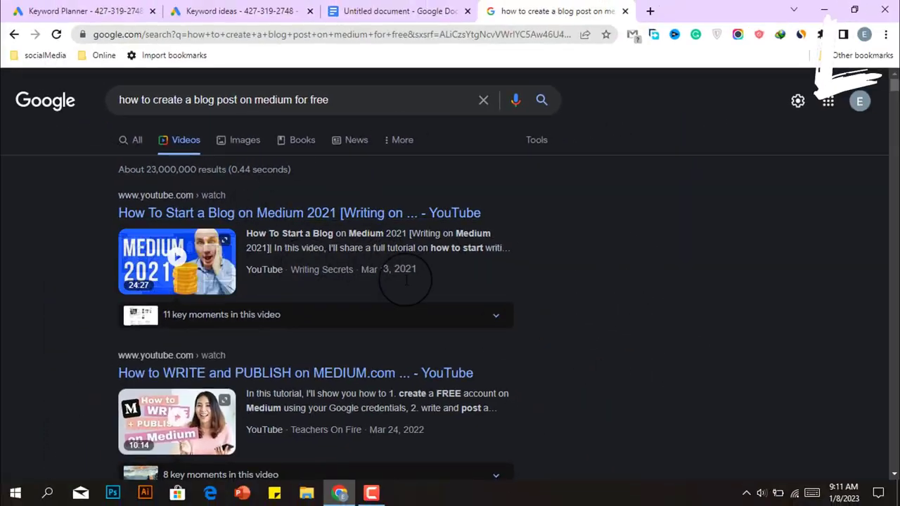